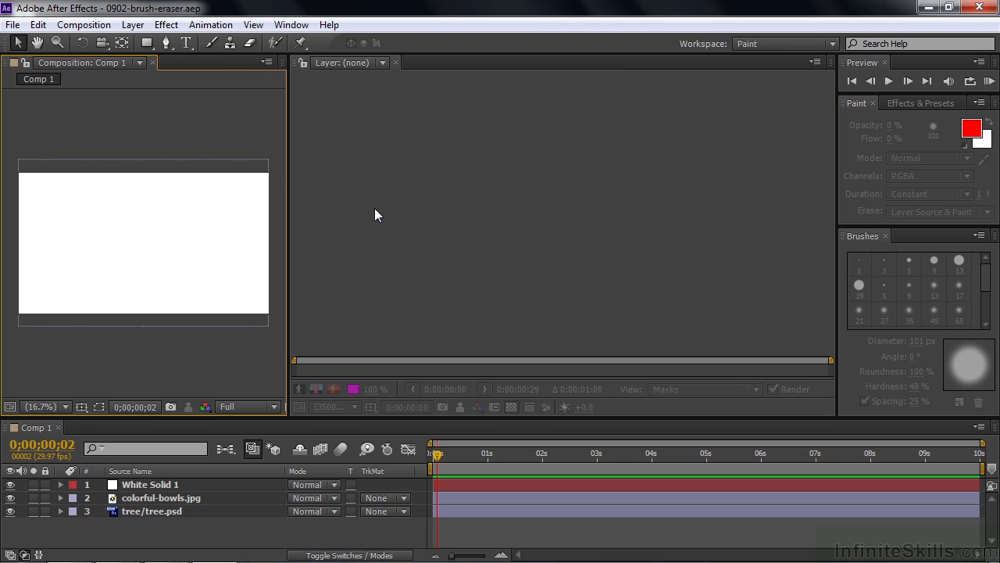
Step: Open White Solid 1 for painting and set the Brush tool to a 231 px diameter with 70% hardness
{"action": "double_click", "coordinate": [132, 488]}
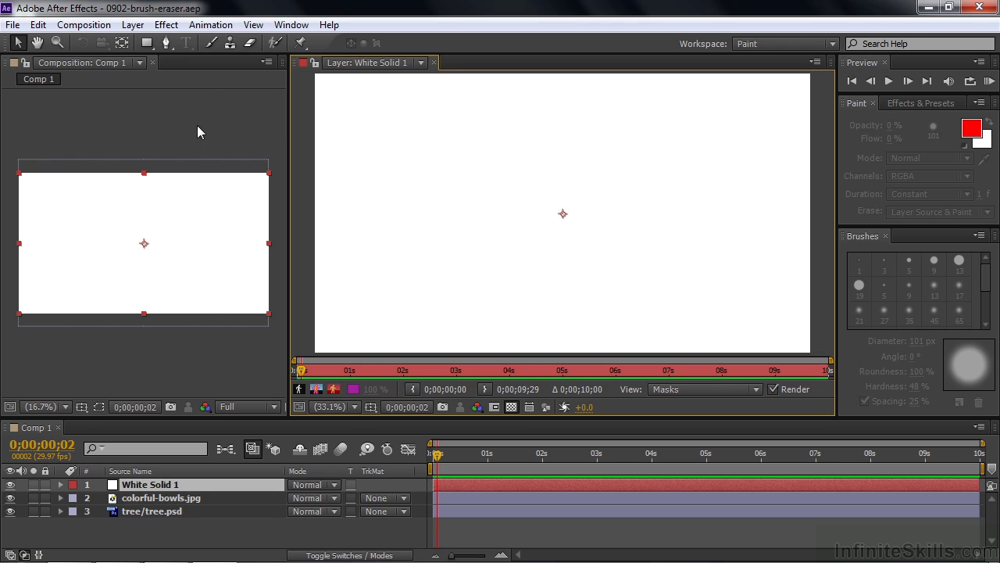
{"action": "left_click", "coordinate": [211, 44]}
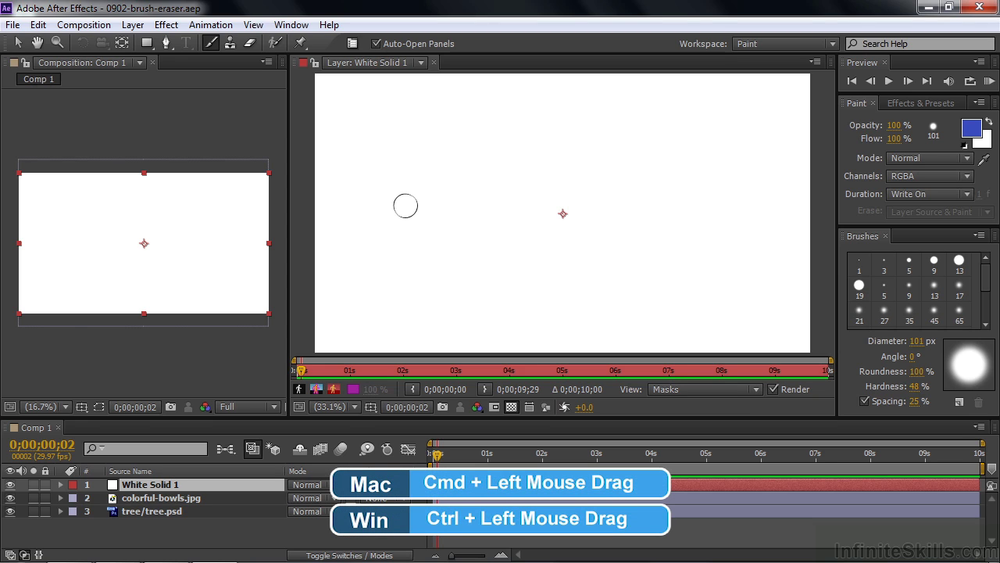
{"action": "mouse_move", "coordinate": [405, 205]}
{"action": "left_mouse_down"}
{"action": "mouse_move", "coordinate": [473, 205]}
{"action": "mouse_move", "coordinate": [413, 205]}
{"action": "mouse_move", "coordinate": [431, 206]}
{"action": "left_mouse_up"}
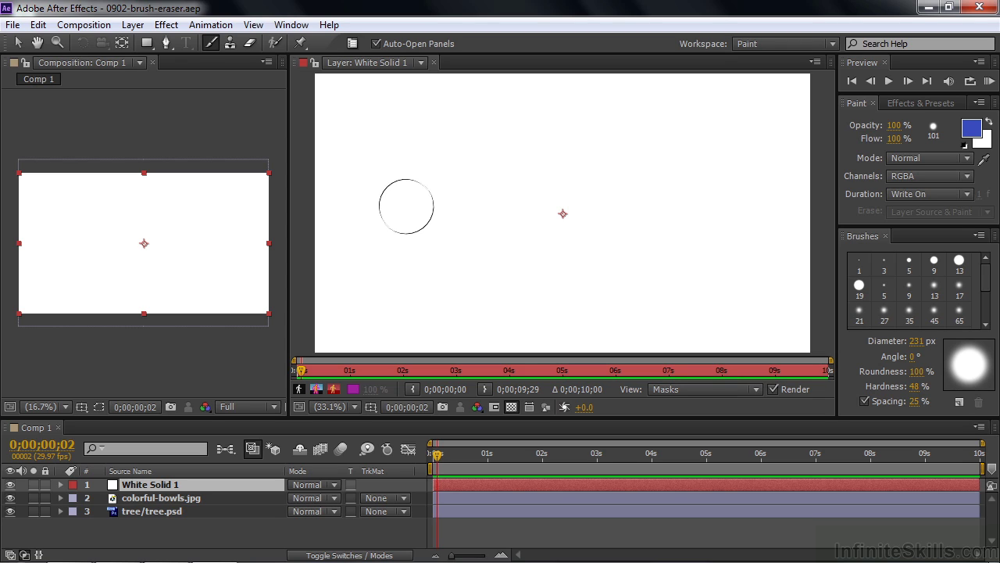
{"action": "mouse_move", "coordinate": [431, 206]}
{"action": "left_mouse_down"}
{"action": "mouse_move", "coordinate": [407, 206]}
{"action": "mouse_move", "coordinate": [427, 205]}
{"action": "left_mouse_up"}
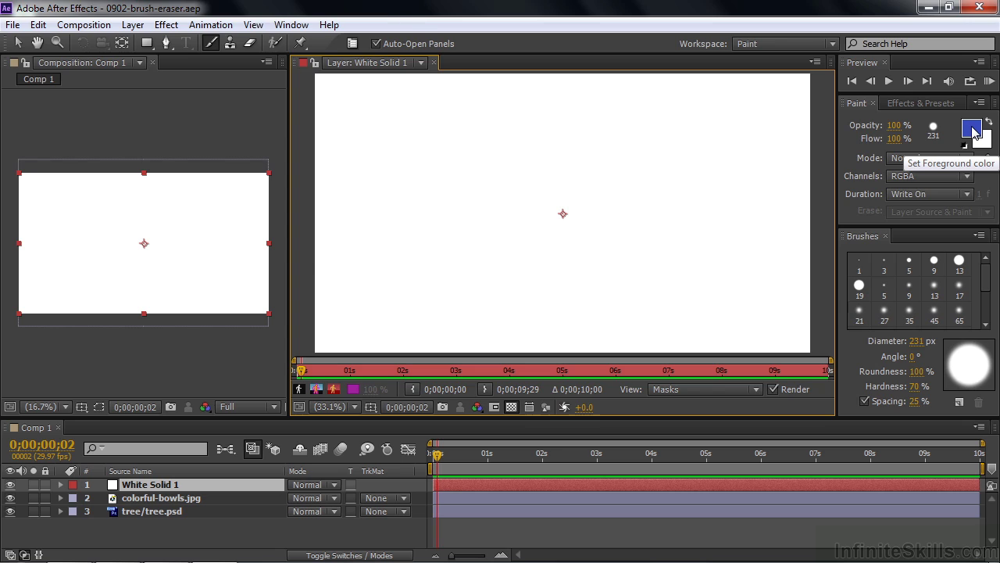
Step: Change the brush's foreground color to a saturated pinkish red
{"action": "left_click", "coordinate": [972, 133]}
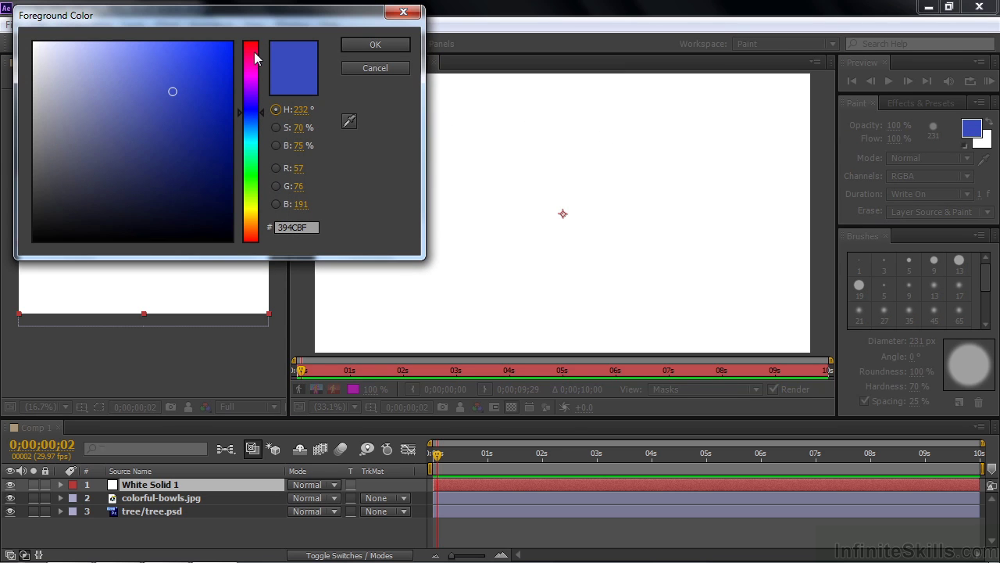
{"action": "left_click", "coordinate": [249, 59]}
{"action": "left_click", "coordinate": [206, 63]}
{"action": "left_click", "coordinate": [375, 44]}
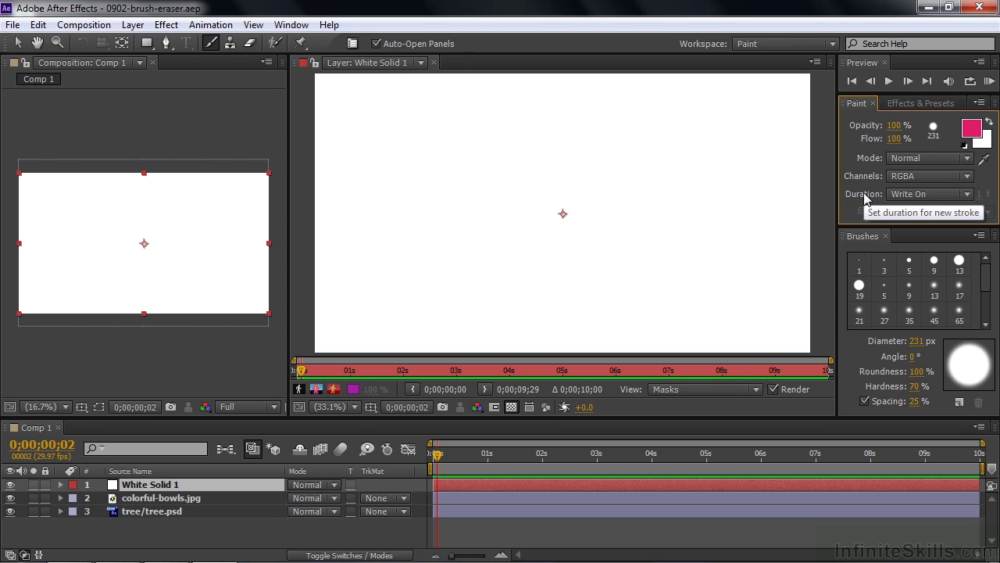
Step: Set the paint stroke duration to Constant, keeping the RGBA channels, and reduce the brush diameter to 104 px
{"action": "left_click", "coordinate": [969, 179]}
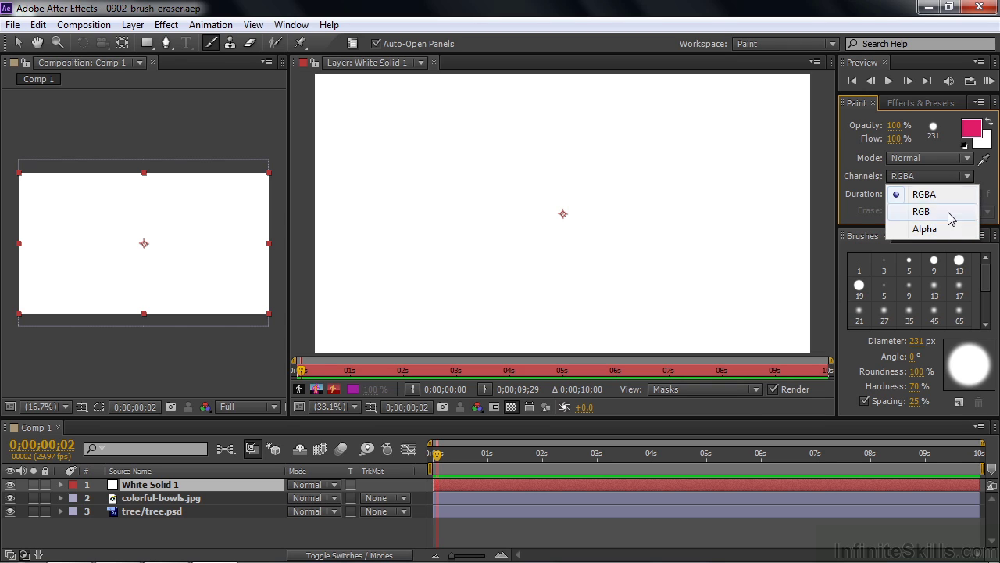
{"action": "left_click", "coordinate": [858, 189]}
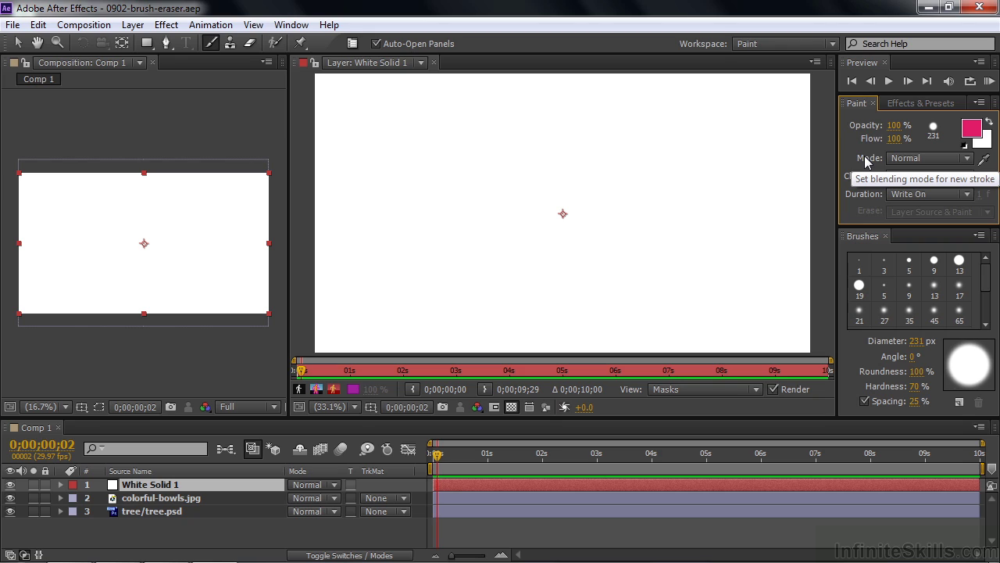
{"action": "left_click", "coordinate": [966, 195]}
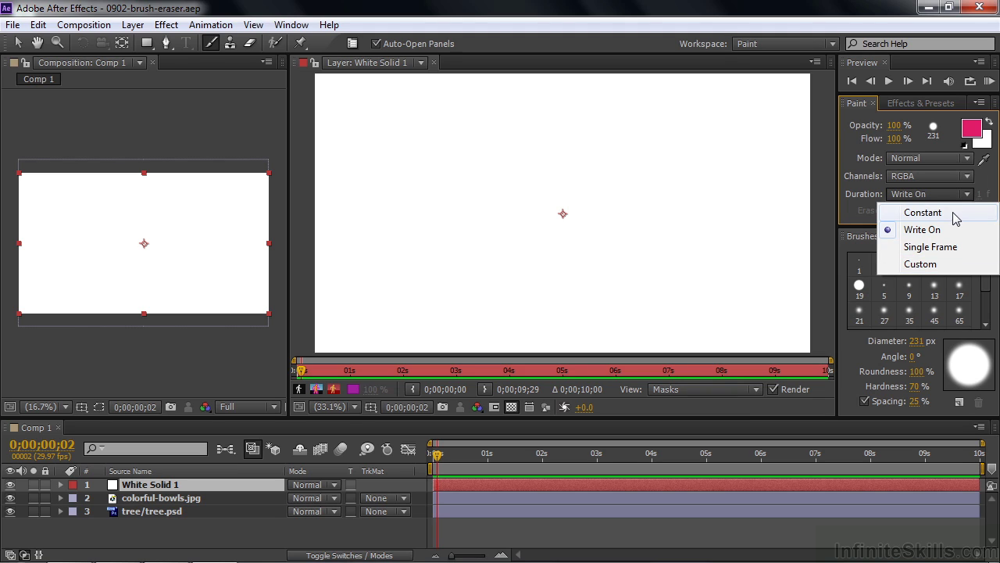
{"action": "left_click", "coordinate": [955, 216]}
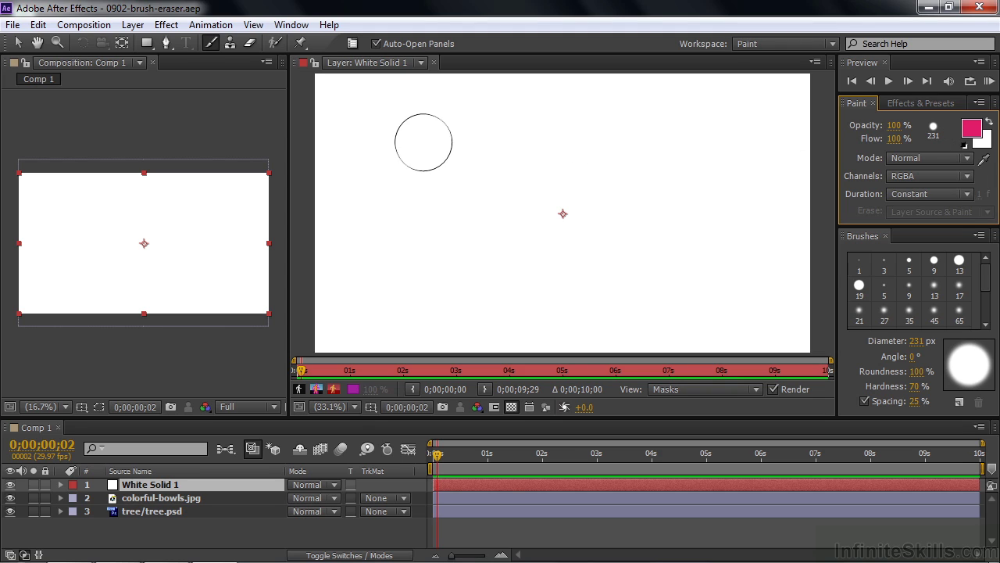
{"action": "left_click_drag", "start_coordinate": [423, 142], "coordinate": [401, 154]}
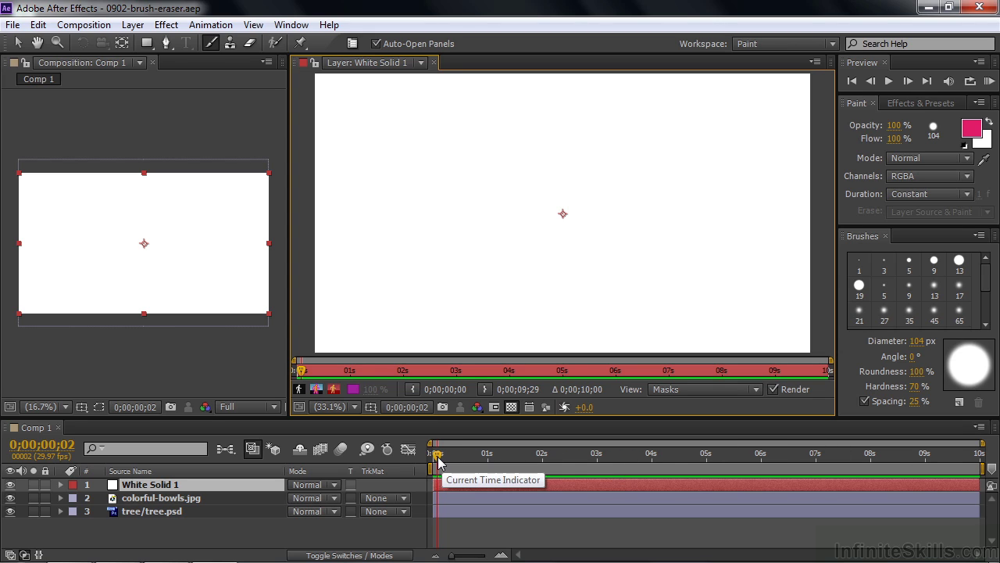
Step: At 0;00;03;02, handwrite a first name in one stroke across White Solid 1 and expand its Brush 1 properties in the timeline
{"action": "left_click_drag", "start_coordinate": [438, 461], "coordinate": [601, 461]}
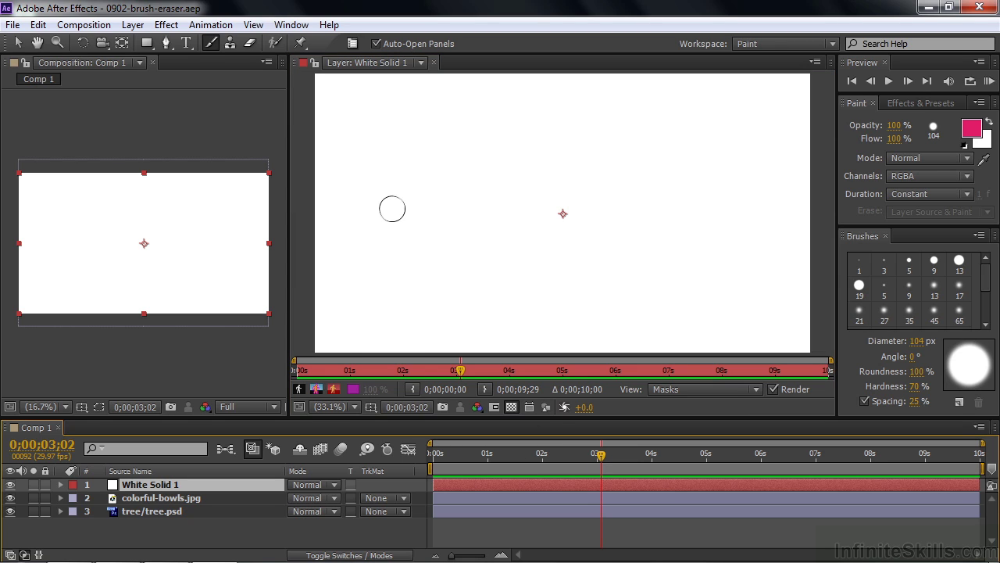
{"action": "mouse_move", "coordinate": [409, 230]}
{"action": "left_mouse_down"}
{"action": "mouse_move", "coordinate": [375, 127]}
{"action": "mouse_move", "coordinate": [430, 205]}
{"action": "mouse_move", "coordinate": [368, 325]}
{"action": "mouse_move", "coordinate": [378, 280]}
{"action": "mouse_move", "coordinate": [526, 179]}
{"action": "mouse_move", "coordinate": [475, 339]}
{"action": "mouse_move", "coordinate": [515, 248]}
{"action": "mouse_move", "coordinate": [605, 193]}
{"action": "mouse_move", "coordinate": [599, 167]}
{"action": "mouse_move", "coordinate": [563, 296]}
{"action": "mouse_move", "coordinate": [577, 315]}
{"action": "mouse_move", "coordinate": [590, 265]}
{"action": "mouse_move", "coordinate": [686, 219]}
{"action": "left_mouse_up"}
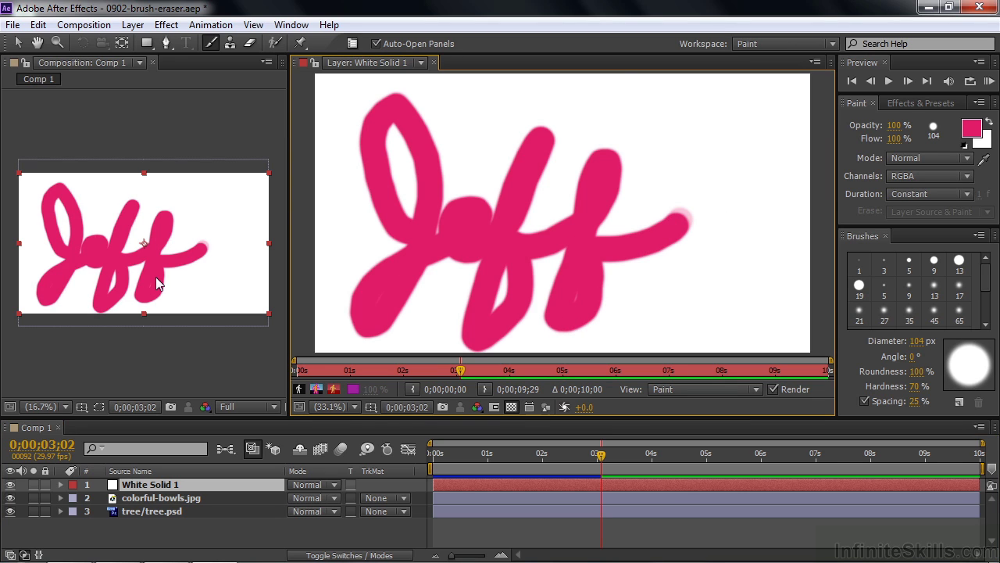
{"action": "left_click", "coordinate": [61, 484]}
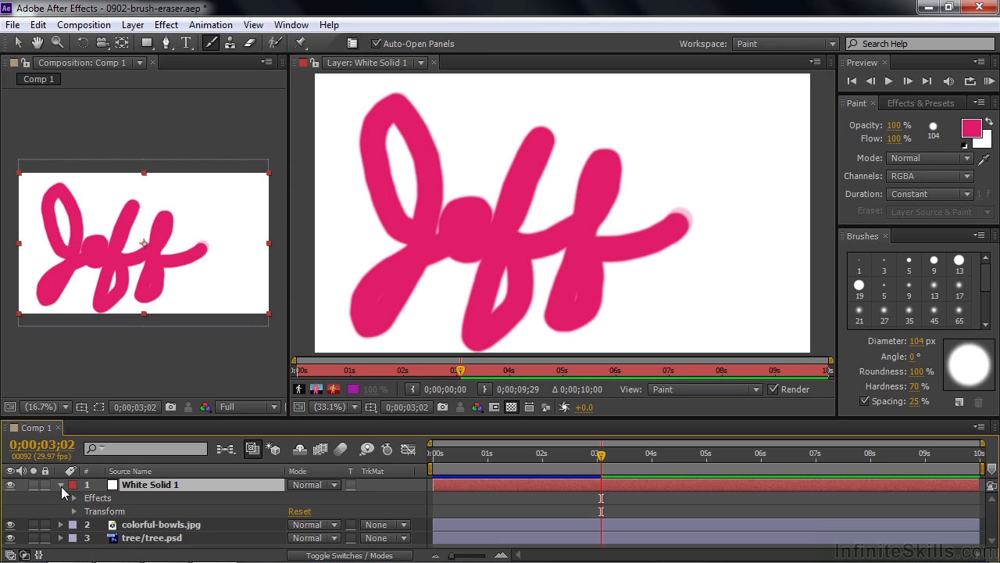
{"action": "left_click", "coordinate": [74, 499]}
{"action": "left_click", "coordinate": [87, 512]}
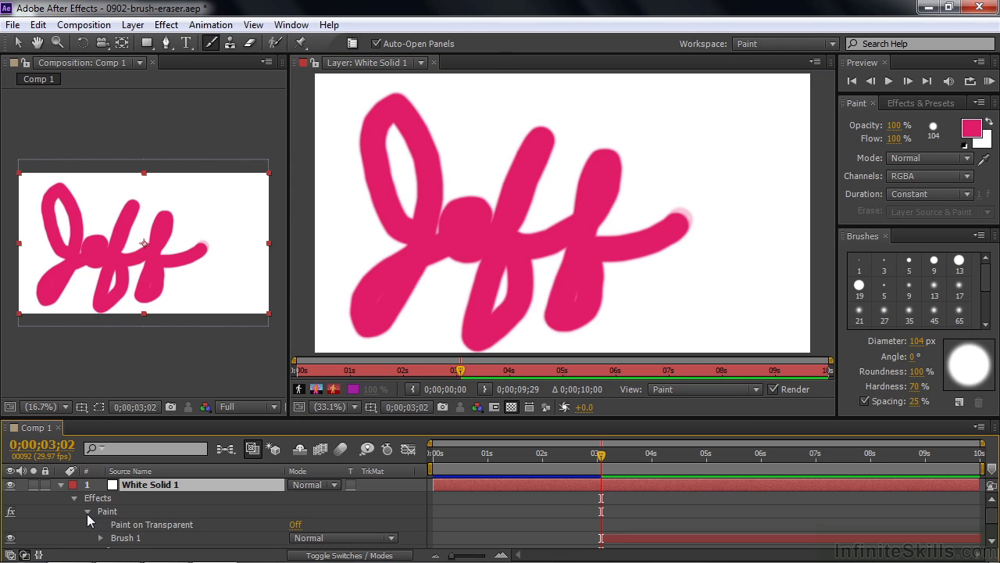
{"action": "left_click", "coordinate": [100, 538]}
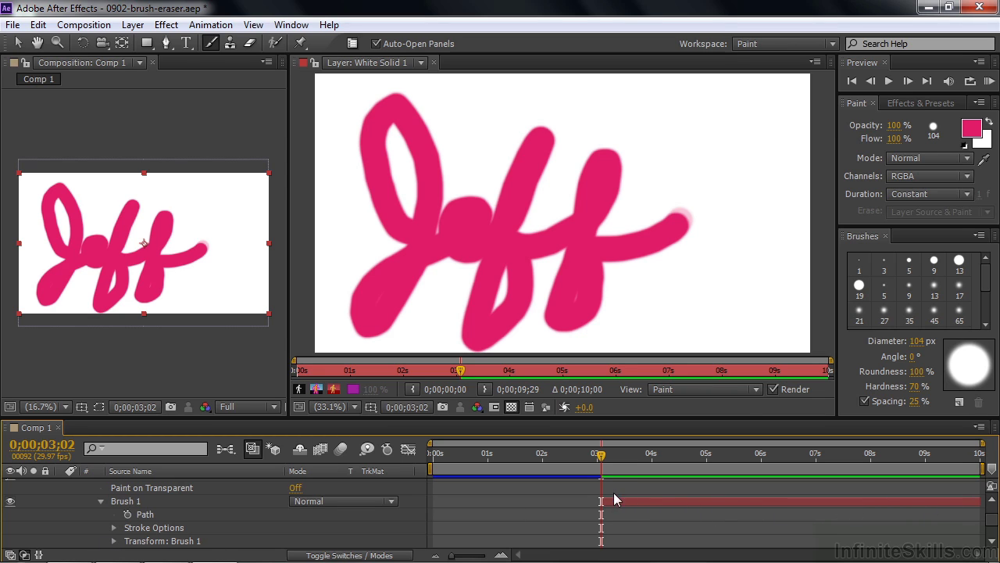
Step: Try a start point after 6 seconds for the Brush 1 stroke and extend it back to the beginning of the composition
{"action": "left_click_drag", "start_coordinate": [601, 460], "coordinate": [703, 467]}
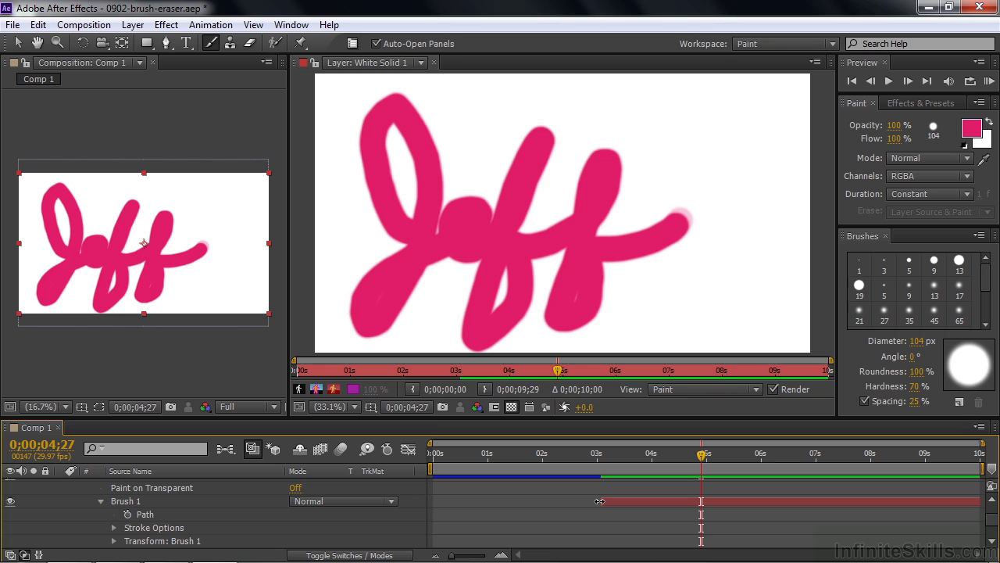
{"action": "left_click_drag", "start_coordinate": [600, 501], "coordinate": [437, 501]}
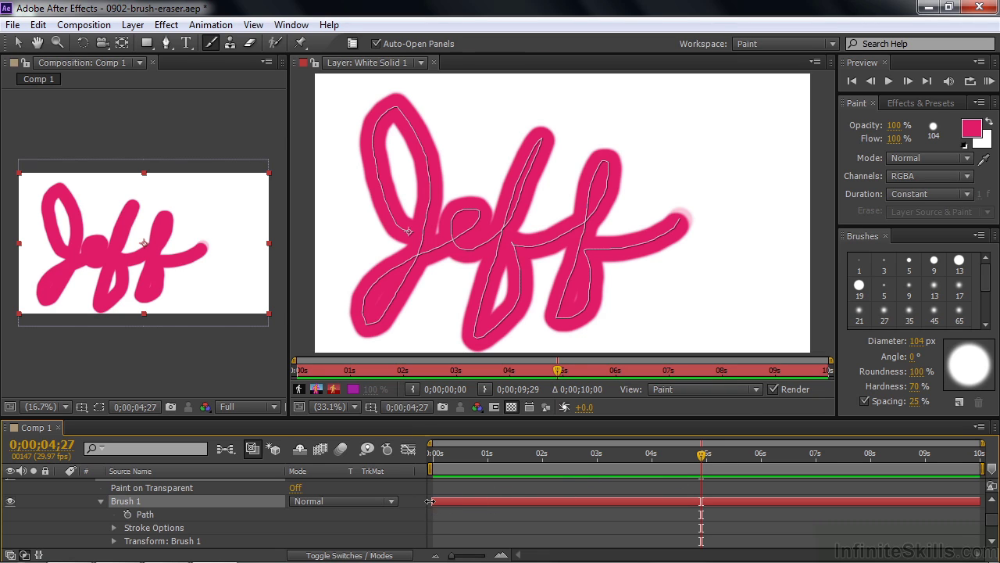
{"action": "left_click_drag", "start_coordinate": [430, 500], "coordinate": [770, 499]}
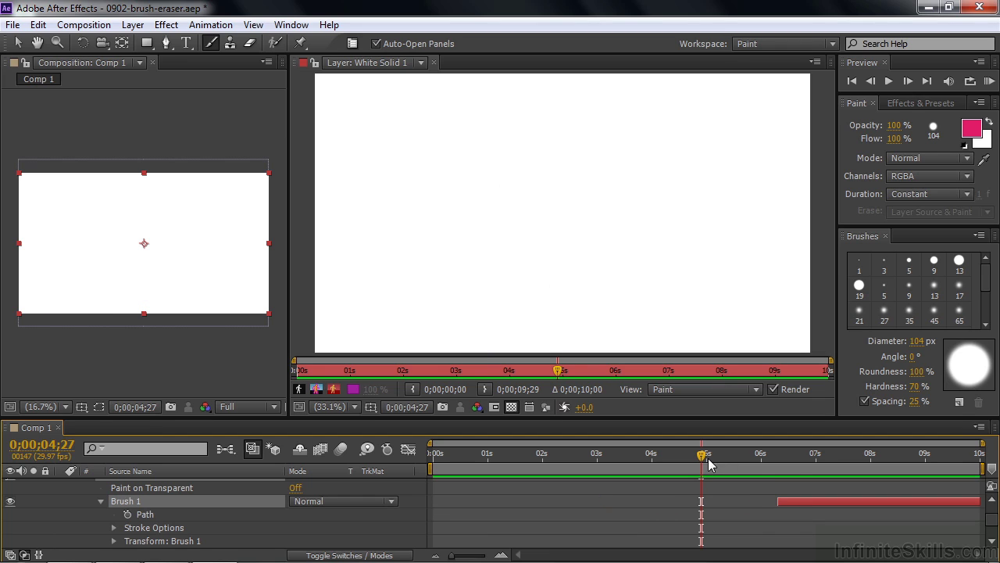
{"action": "mouse_move", "coordinate": [708, 464]}
{"action": "left_mouse_down"}
{"action": "mouse_move", "coordinate": [803, 464]}
{"action": "mouse_move", "coordinate": [685, 464]}
{"action": "left_mouse_up"}
{"action": "left_click_drag", "start_coordinate": [778, 500], "coordinate": [428, 504]}
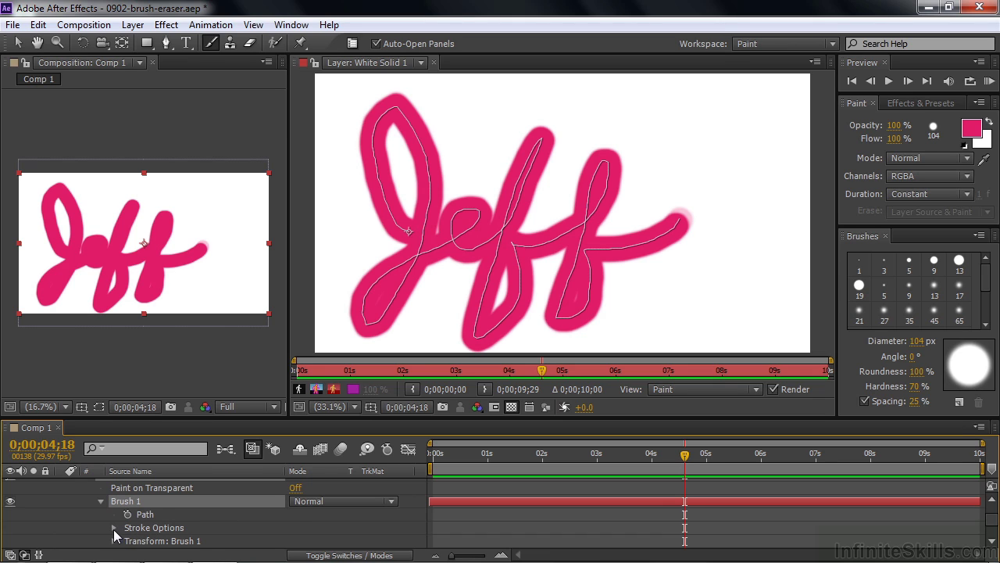
Step: At 0;00;00;00, test the Brush 1 stroke's End value, return it to 100%, and set its Start to 12%
{"action": "left_click", "coordinate": [114, 529]}
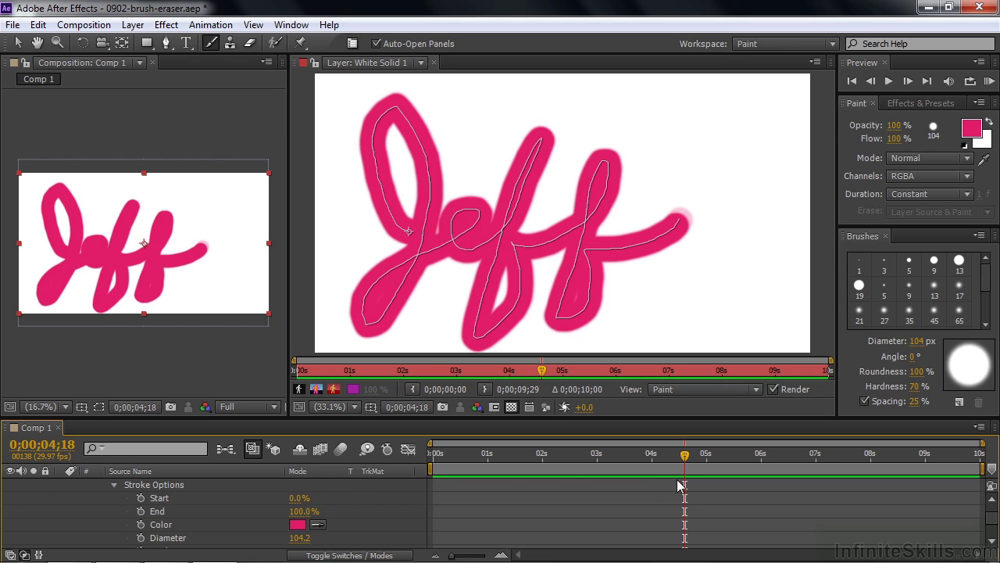
{"action": "left_click_drag", "start_coordinate": [684, 455], "coordinate": [427, 471]}
{"action": "left_click_drag", "start_coordinate": [302, 511], "coordinate": [221, 511]}
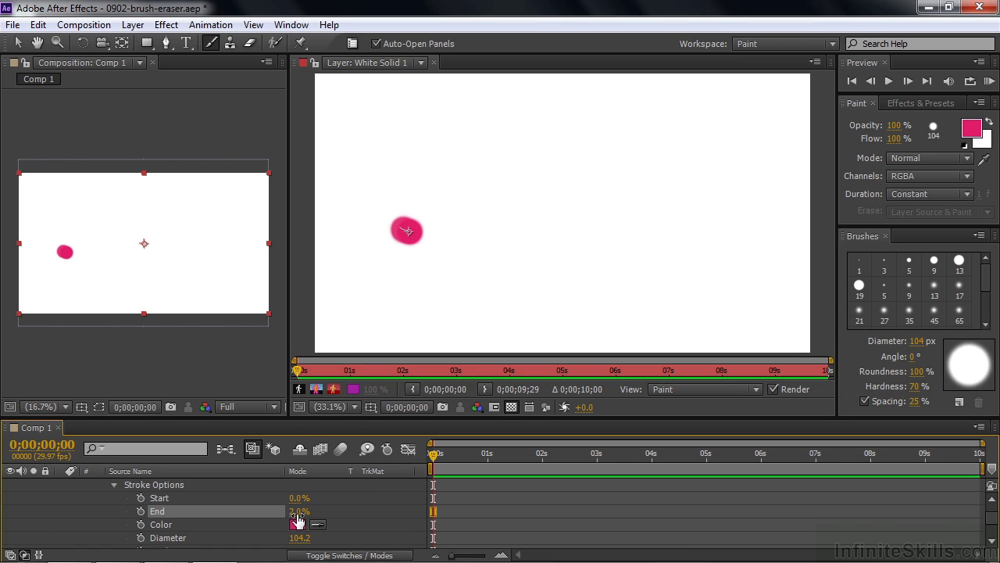
{"action": "left_click_drag", "start_coordinate": [297, 513], "coordinate": [378, 518]}
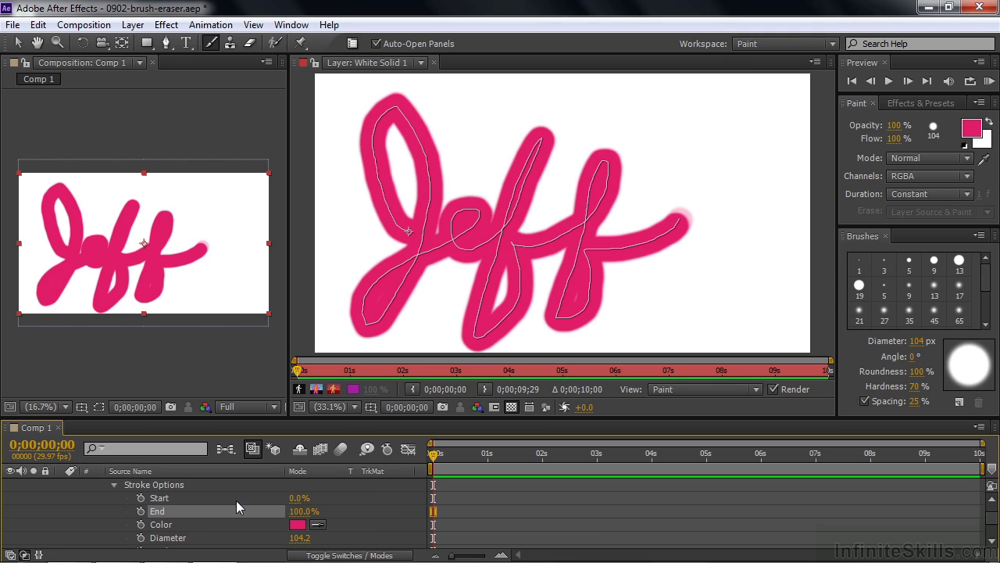
{"action": "mouse_move", "coordinate": [293, 499]}
{"action": "left_mouse_down"}
{"action": "mouse_move", "coordinate": [369, 499]}
{"action": "mouse_move", "coordinate": [292, 491]}
{"action": "left_mouse_up"}
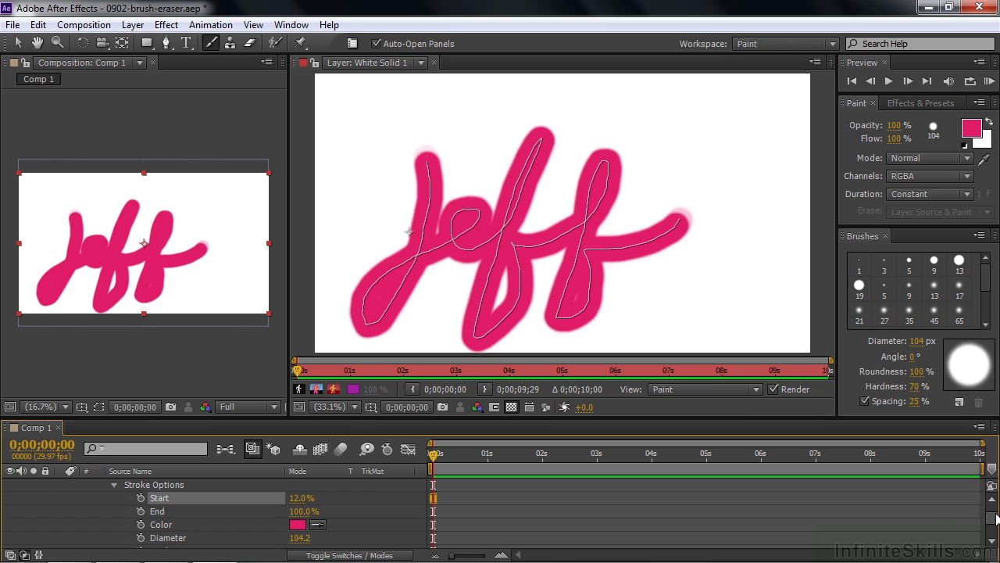
Step: Delete the paint effect with the handwritten stroke from White Solid 1
{"action": "scroll", "coordinate": [995, 522], "scroll_direction": "up", "scroll_amount": 5}
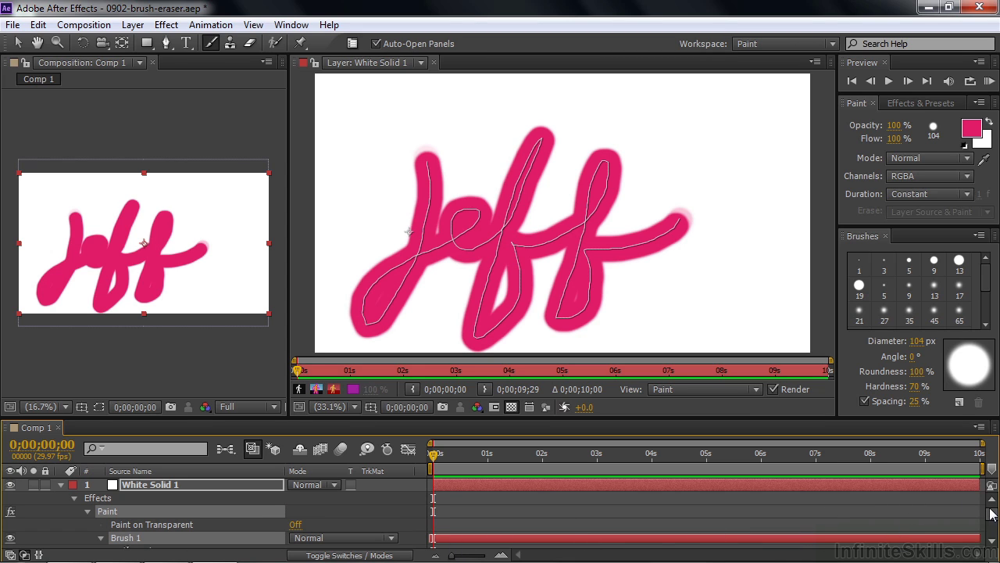
{"action": "scroll", "coordinate": [995, 517], "scroll_direction": "down", "scroll_amount": 3}
{"action": "scroll", "coordinate": [994, 517], "scroll_direction": "up", "scroll_amount": 3}
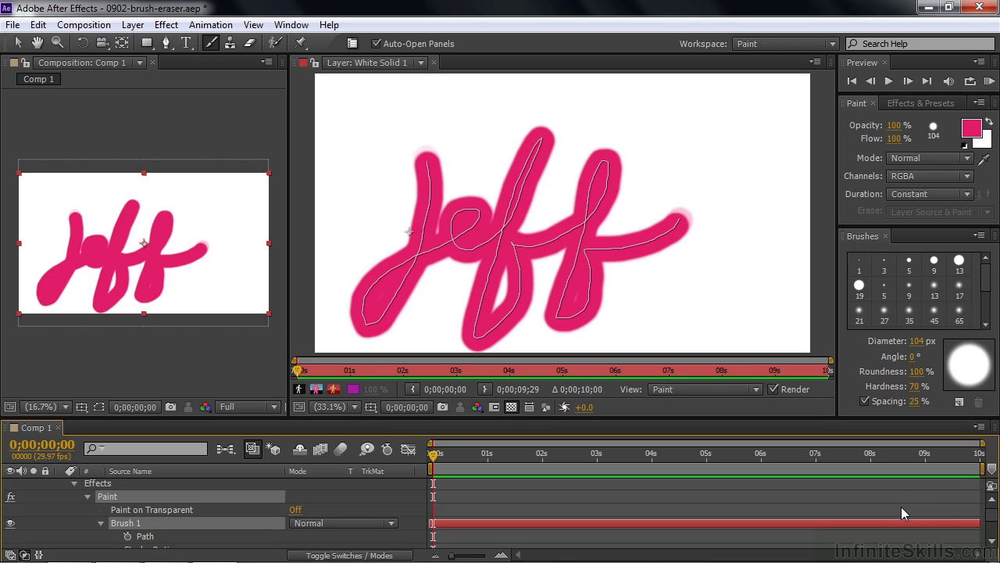
{"action": "left_click", "coordinate": [967, 195]}
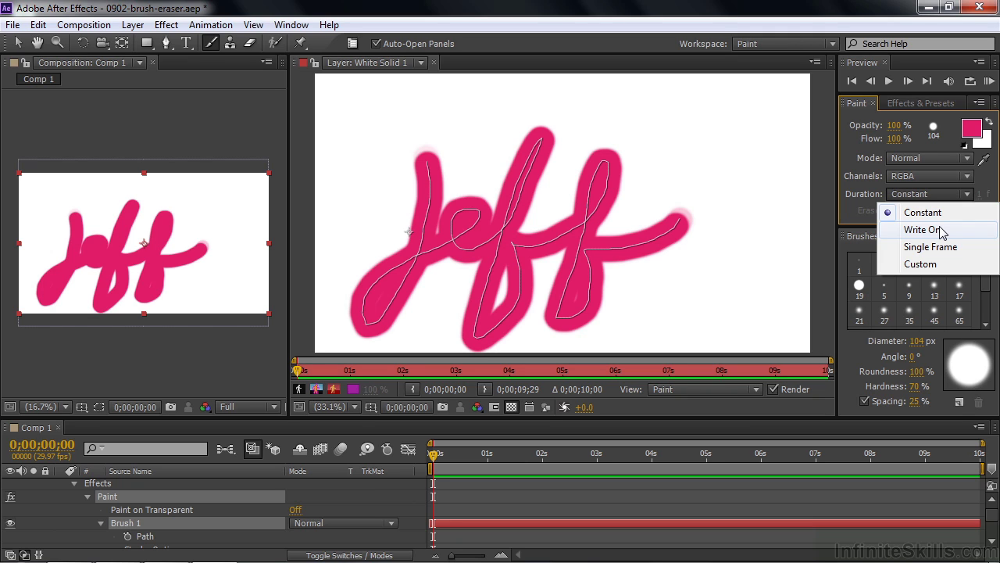
{"action": "left_click", "coordinate": [102, 486]}
{"action": "key", "text": "Delete"}
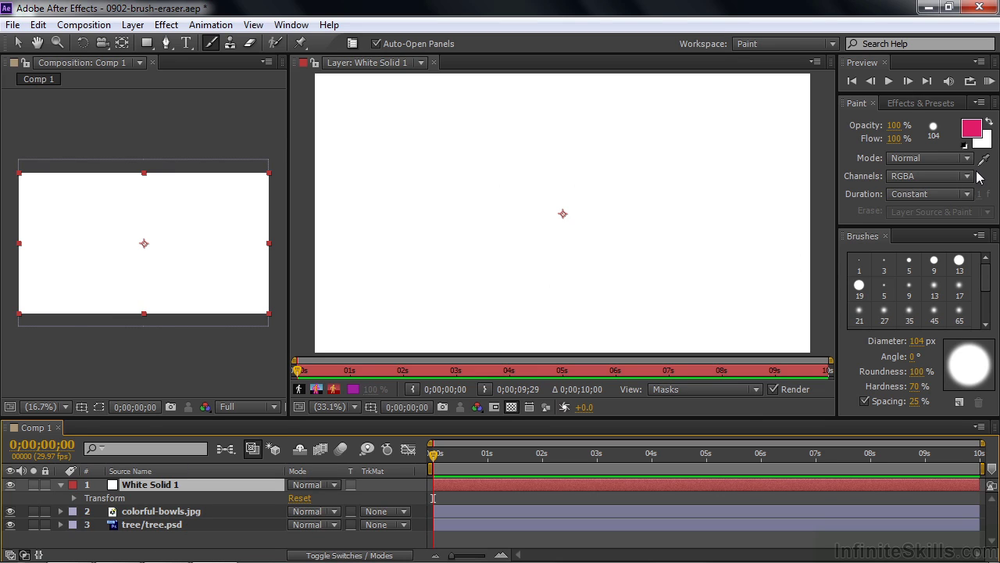
Step: Set the paint duration to Write On and handwrite a name in one stroke on White Solid 1 at 0;00;00;00
{"action": "left_click", "coordinate": [967, 193]}
{"action": "left_click", "coordinate": [940, 226]}
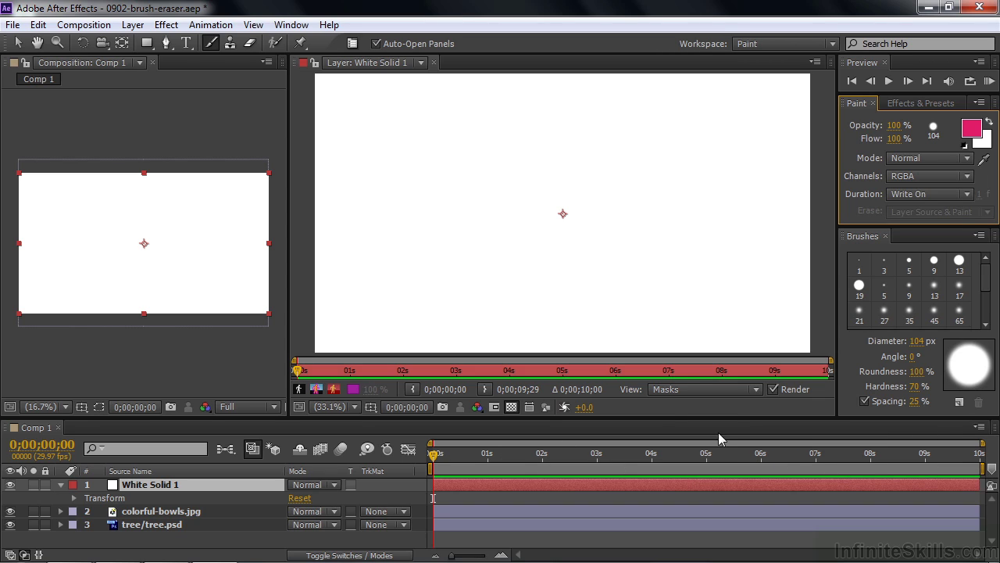
{"action": "left_click", "coordinate": [384, 210]}
{"action": "mouse_move", "coordinate": [384, 209]}
{"action": "left_mouse_down"}
{"action": "mouse_move", "coordinate": [366, 161]}
{"action": "mouse_move", "coordinate": [387, 122]}
{"action": "mouse_move", "coordinate": [401, 143]}
{"action": "mouse_move", "coordinate": [405, 209]}
{"action": "mouse_move", "coordinate": [397, 255]}
{"action": "mouse_move", "coordinate": [377, 279]}
{"action": "mouse_move", "coordinate": [354, 267]}
{"action": "mouse_move", "coordinate": [435, 230]}
{"action": "mouse_move", "coordinate": [431, 206]}
{"action": "mouse_move", "coordinate": [480, 192]}
{"action": "mouse_move", "coordinate": [504, 249]}
{"action": "mouse_move", "coordinate": [523, 259]}
{"action": "mouse_move", "coordinate": [594, 199]}
{"action": "mouse_move", "coordinate": [641, 235]}
{"action": "mouse_move", "coordinate": [662, 212]}
{"action": "mouse_move", "coordinate": [710, 201]}
{"action": "mouse_move", "coordinate": [732, 241]}
{"action": "mouse_move", "coordinate": [721, 273]}
{"action": "mouse_move", "coordinate": [694, 286]}
{"action": "mouse_move", "coordinate": [559, 311]}
{"action": "mouse_move", "coordinate": [396, 323]}
{"action": "left_mouse_up"}
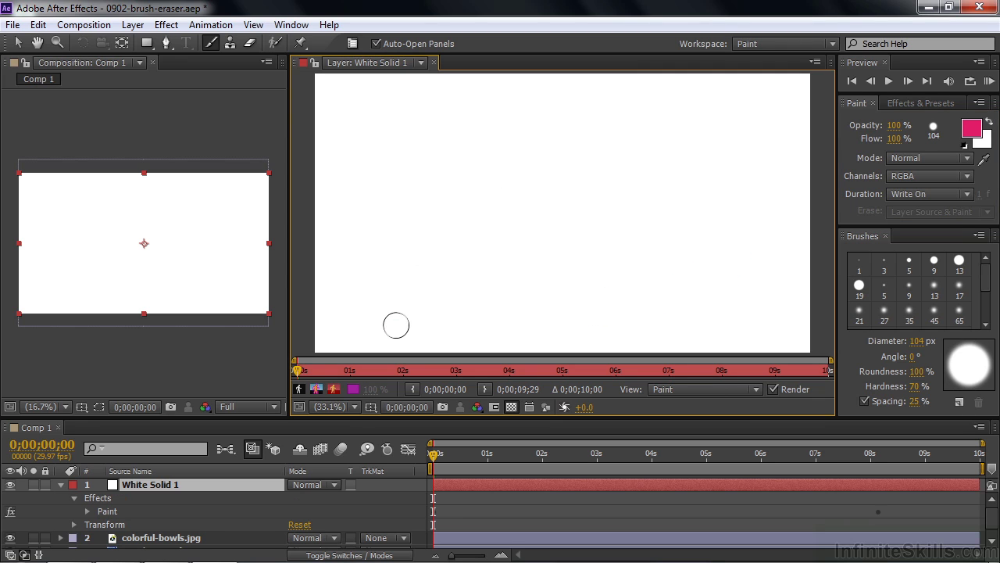
Step: Play the composition from its beginning to preview the Write On stroke animation
{"action": "mouse_move", "coordinate": [431, 464]}
{"action": "left_mouse_down"}
{"action": "mouse_move", "coordinate": [502, 464]}
{"action": "mouse_move", "coordinate": [418, 471]}
{"action": "left_mouse_up"}
{"action": "key", "text": "space"}
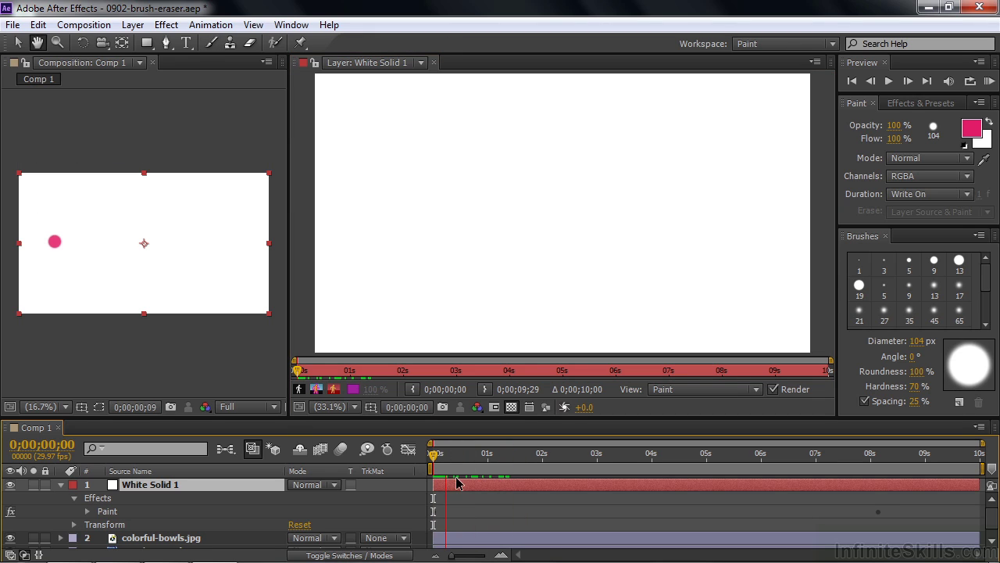
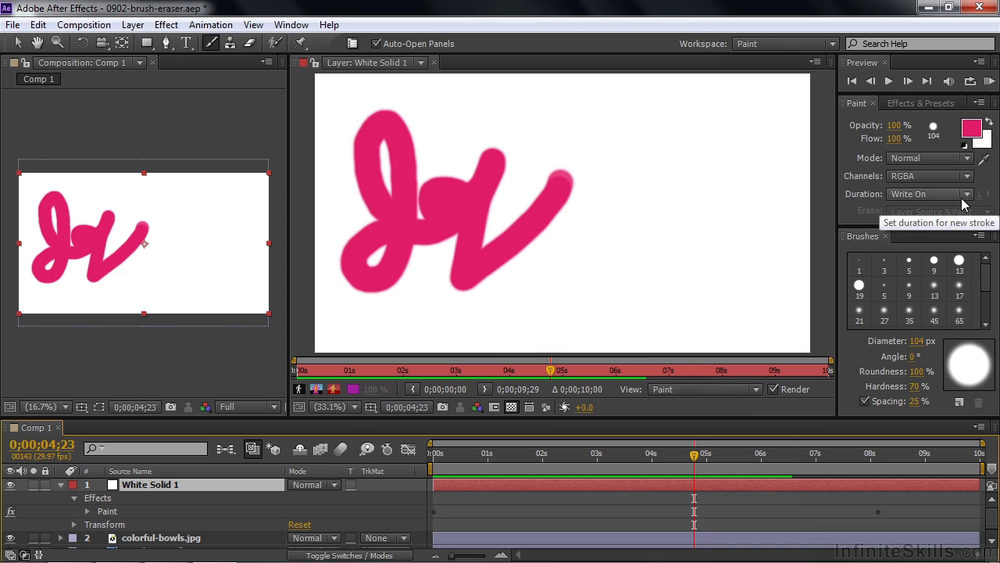
Step: Set the paint duration back to Constant and delete all effects from White Solid 1
{"action": "left_click", "coordinate": [968, 194]}
{"action": "left_click", "coordinate": [923, 213]}
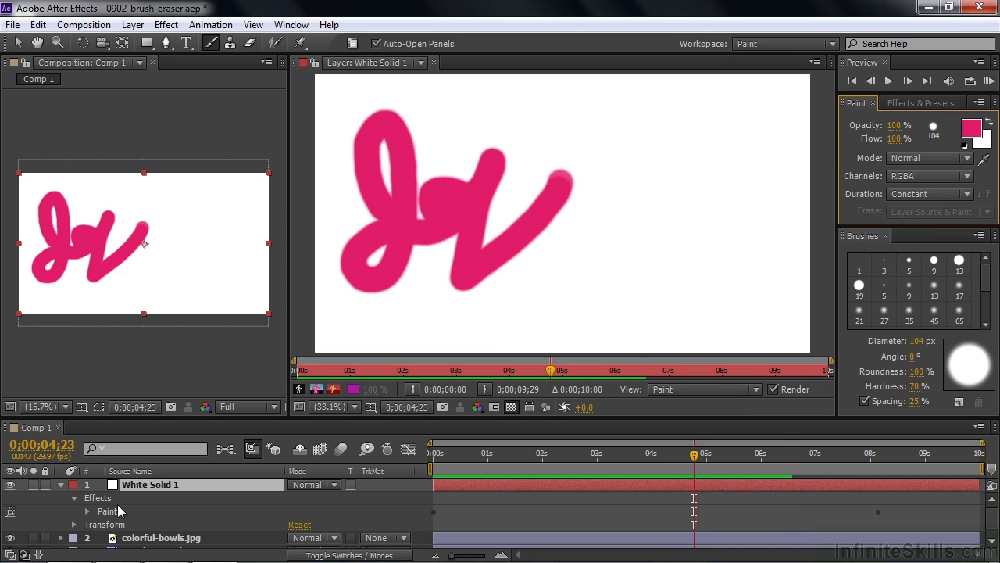
{"action": "left_click", "coordinate": [99, 499]}
{"action": "key", "text": "Delete"}
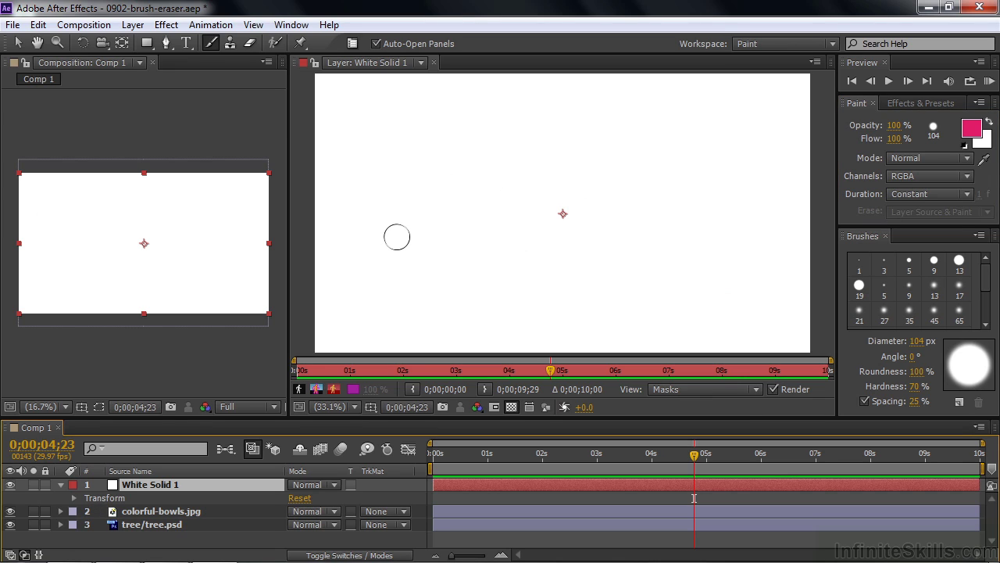
Step: Handwrite "hello" with a trailing underline in one pink brush stroke across White Solid 1 at 0;00;04;23
{"action": "mouse_move", "coordinate": [370, 219]}
{"action": "left_mouse_down"}
{"action": "mouse_move", "coordinate": [434, 176]}
{"action": "mouse_move", "coordinate": [443, 113]}
{"action": "mouse_move", "coordinate": [422, 155]}
{"action": "mouse_move", "coordinate": [408, 237]}
{"action": "mouse_move", "coordinate": [433, 180]}
{"action": "mouse_move", "coordinate": [504, 234]}
{"action": "mouse_move", "coordinate": [582, 164]}
{"action": "mouse_move", "coordinate": [623, 211]}
{"action": "mouse_move", "coordinate": [703, 202]}
{"action": "mouse_move", "coordinate": [683, 196]}
{"action": "mouse_move", "coordinate": [679, 232]}
{"action": "mouse_move", "coordinate": [739, 193]}
{"action": "mouse_move", "coordinate": [756, 247]}
{"action": "mouse_move", "coordinate": [743, 279]}
{"action": "mouse_move", "coordinate": [722, 290]}
{"action": "mouse_move", "coordinate": [441, 311]}
{"action": "left_mouse_up"}
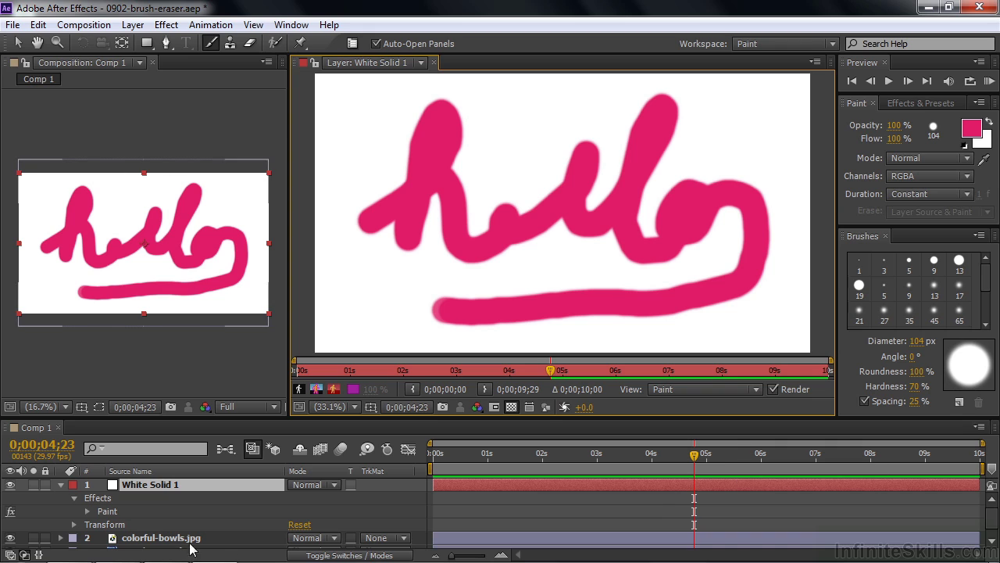
Step: Keyframe the End stroke option of the "hello" brush stroke from 0% at 0;00;04;23 to 100% at 0;00;09;05
{"action": "left_click", "coordinate": [88, 513]}
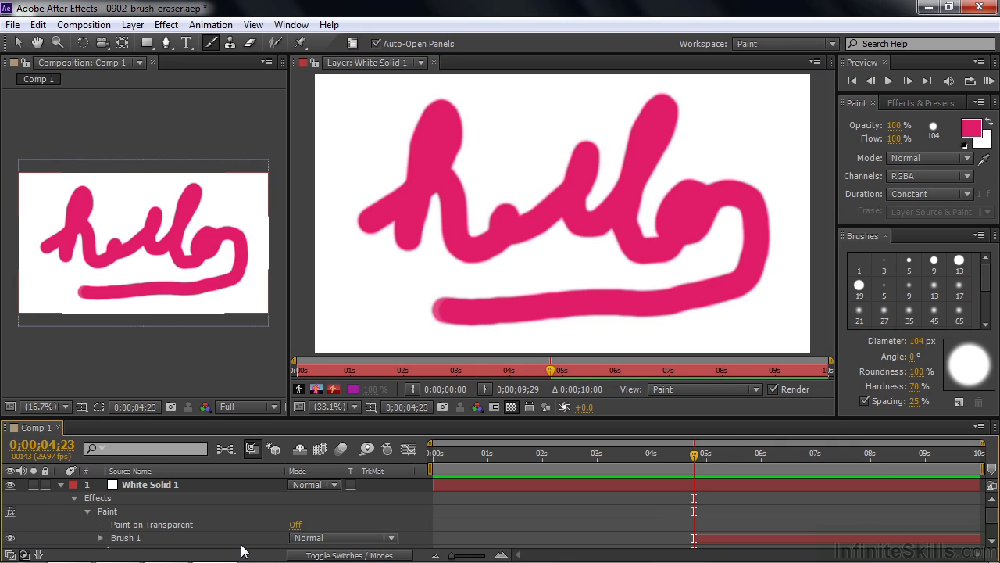
{"action": "scroll", "coordinate": [983, 514], "scroll_direction": "down", "scroll_amount": 2}
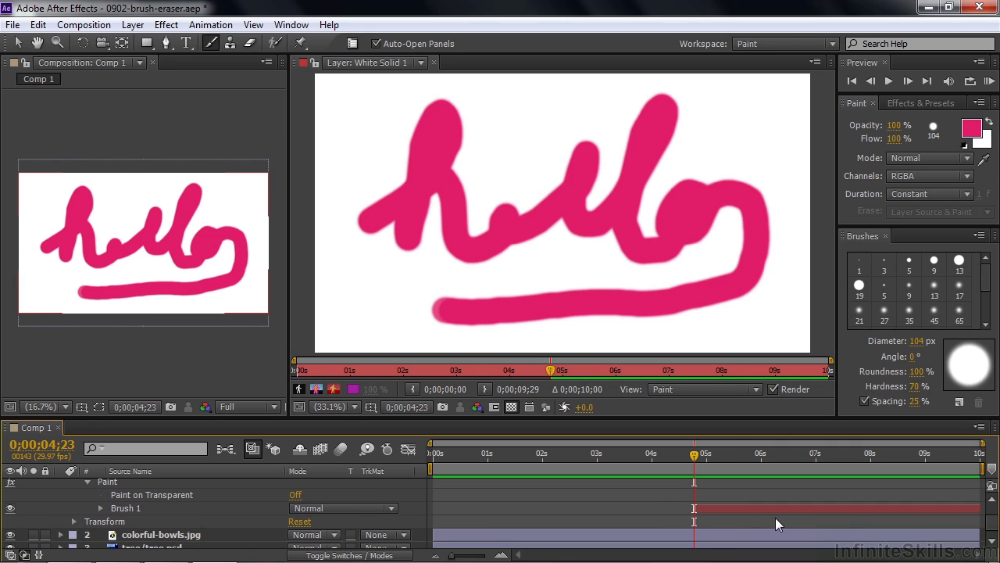
{"action": "left_click", "coordinate": [100, 509]}
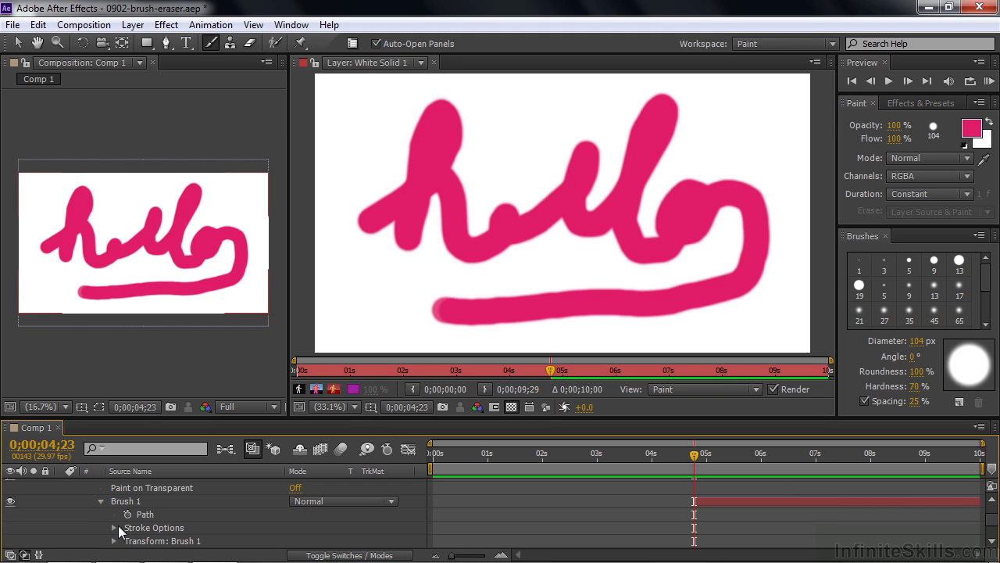
{"action": "left_click", "coordinate": [116, 529]}
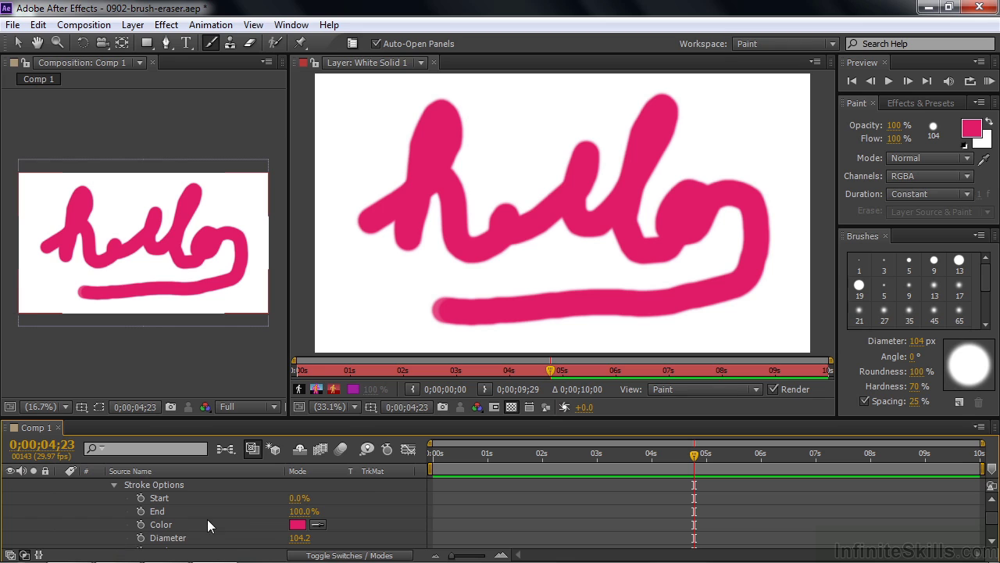
{"action": "left_click", "coordinate": [140, 512]}
{"action": "left_click_drag", "start_coordinate": [301, 511], "coordinate": [217, 519]}
{"action": "left_click_drag", "start_coordinate": [694, 453], "coordinate": [935, 452]}
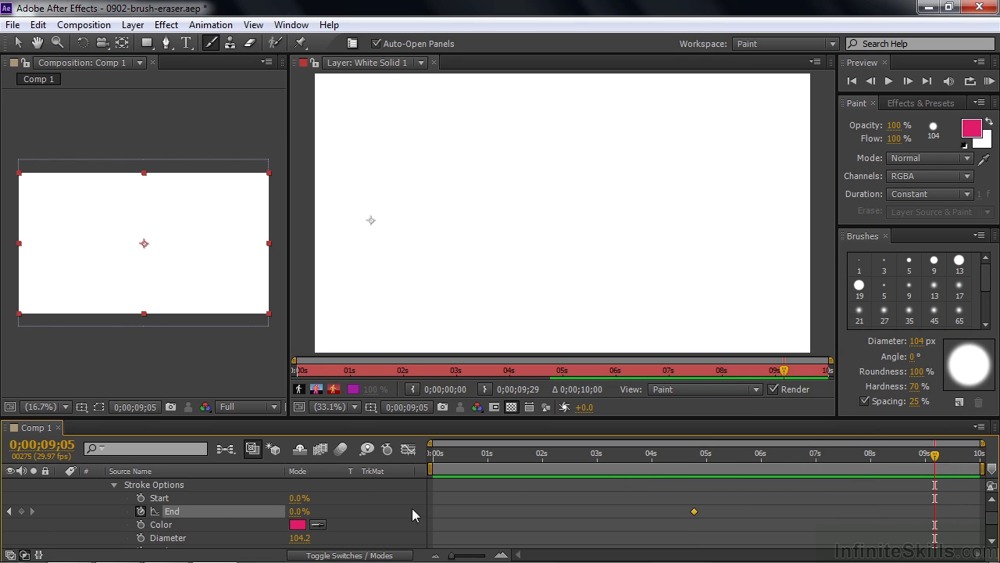
{"action": "left_click_drag", "start_coordinate": [300, 511], "coordinate": [765, 495]}
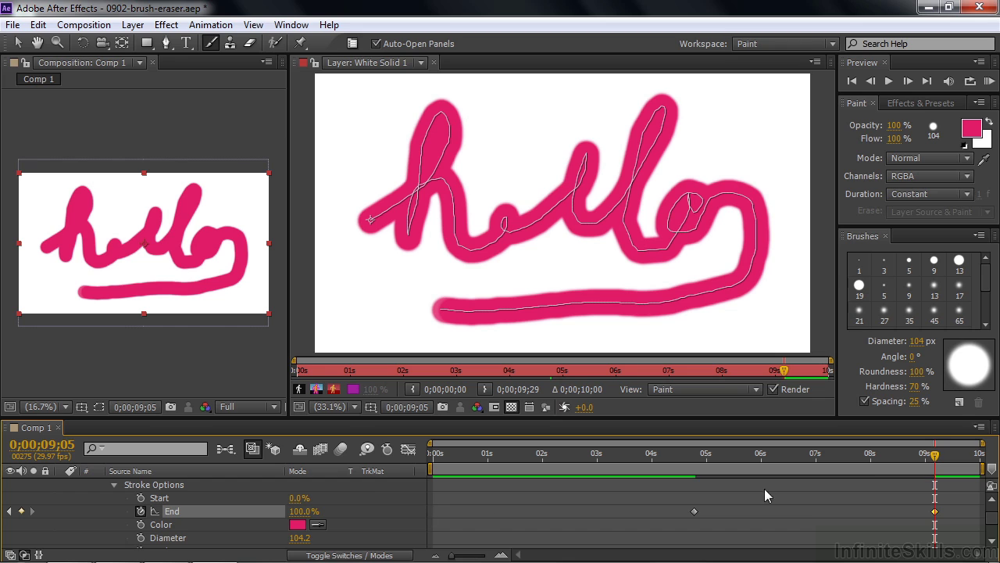
Step: Play the composition from about 0;00;04;25 to preview the keyframed stroke animation
{"action": "left_click_drag", "start_coordinate": [934, 456], "coordinate": [698, 502]}
{"action": "key", "text": "space"}
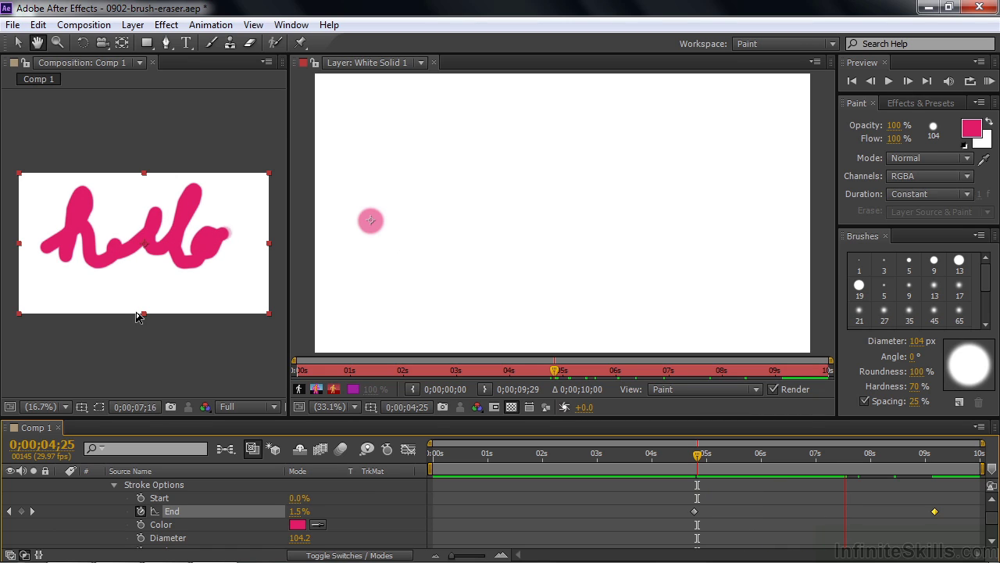
{"action": "key", "text": "space"}
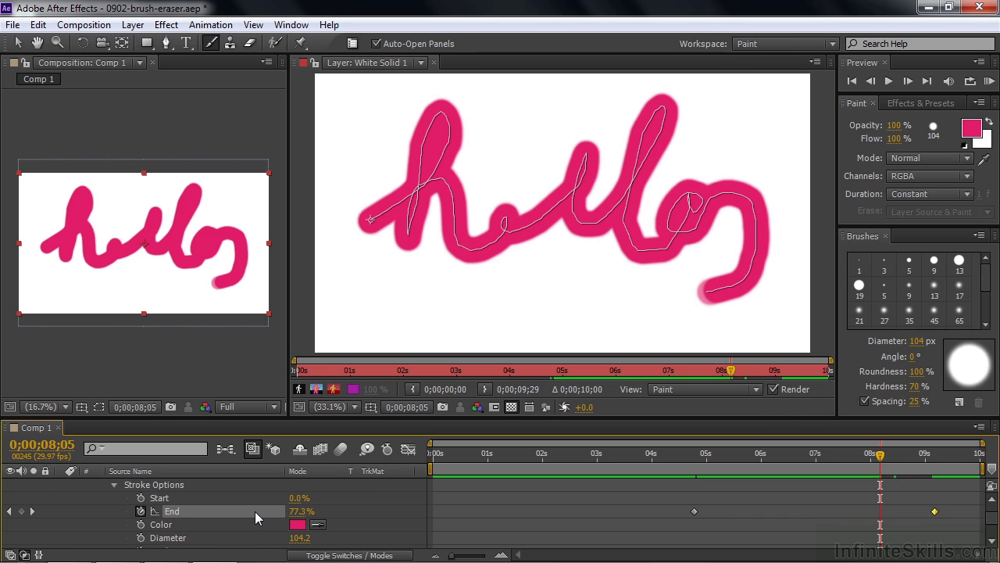
Step: Set the paint duration to Single Frame and paint one nearly horizontal stroke across White Solid 1 at 0;00;03;01
{"action": "scroll", "coordinate": [991, 511], "scroll_direction": "up", "scroll_amount": 3}
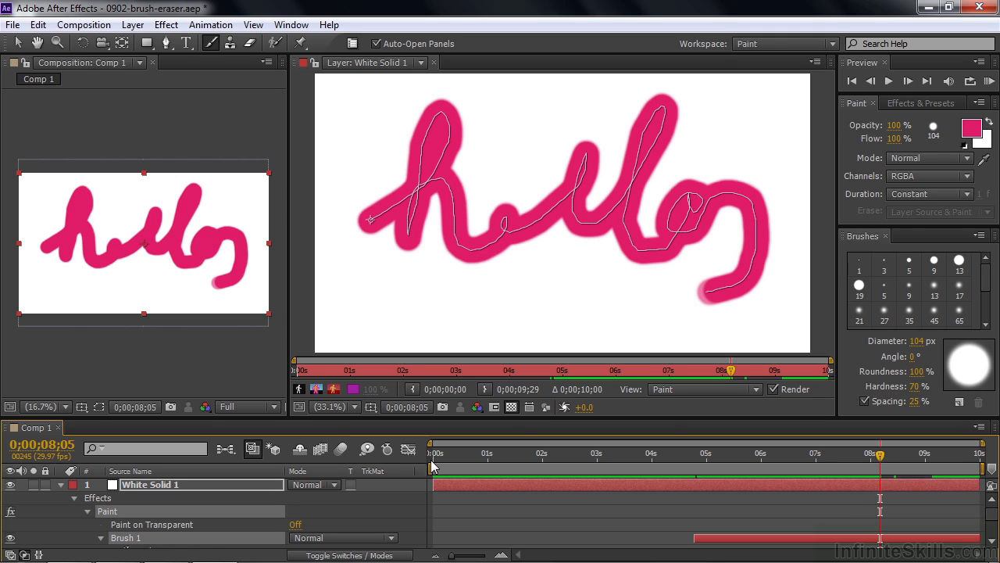
{"action": "left_click", "coordinate": [967, 195]}
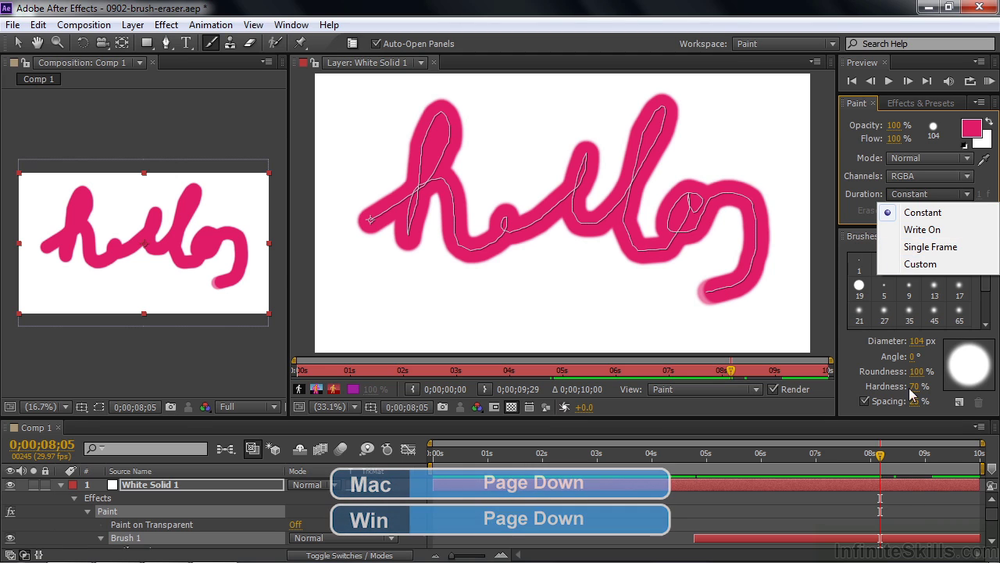
{"action": "left_click_drag", "start_coordinate": [880, 457], "coordinate": [598, 458]}
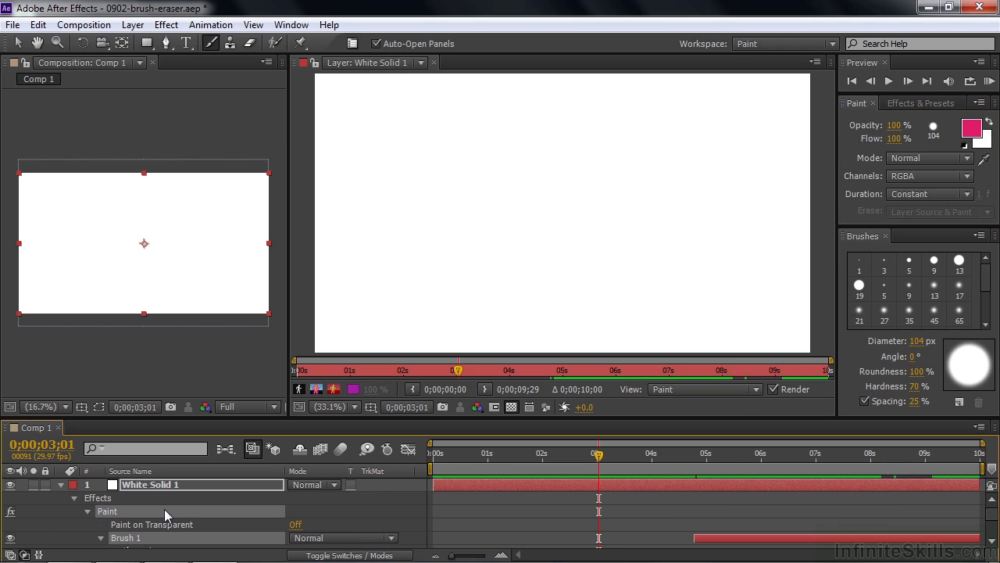
{"action": "left_click", "coordinate": [78, 512]}
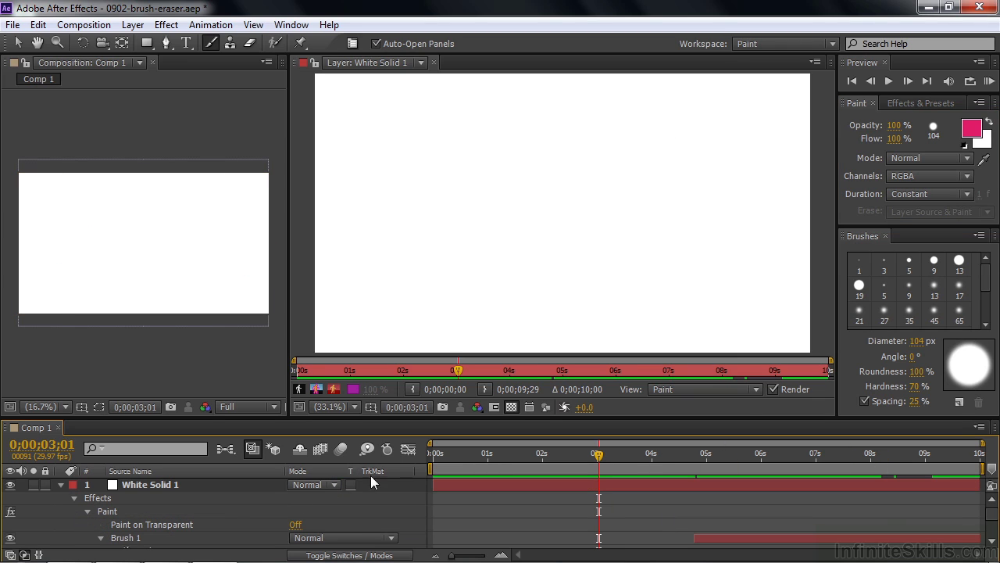
{"action": "left_click", "coordinate": [967, 194]}
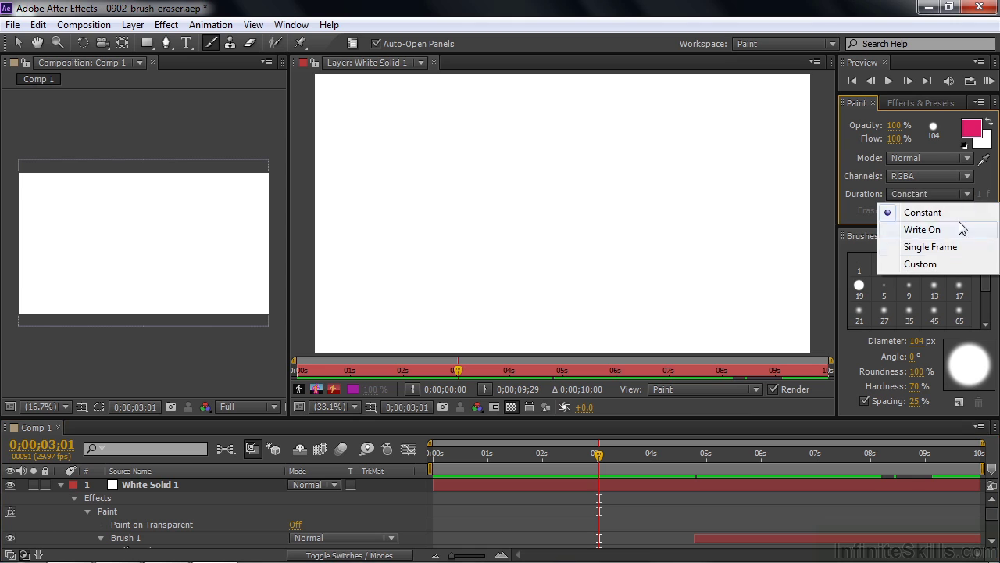
{"action": "left_click", "coordinate": [930, 248]}
{"action": "left_click_drag", "start_coordinate": [420, 238], "coordinate": [770, 239]}
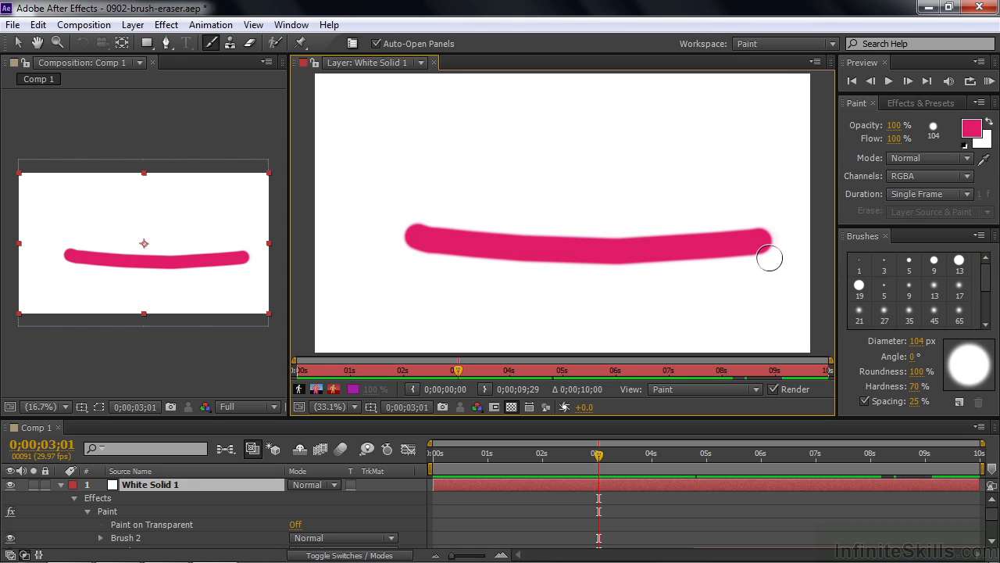
Step: Extend the single-frame stroke's duration bar so it runs from about 0;00;02;21 to about 0;00;03;14
{"action": "scroll", "coordinate": [990, 516], "scroll_direction": "down", "scroll_amount": 3}
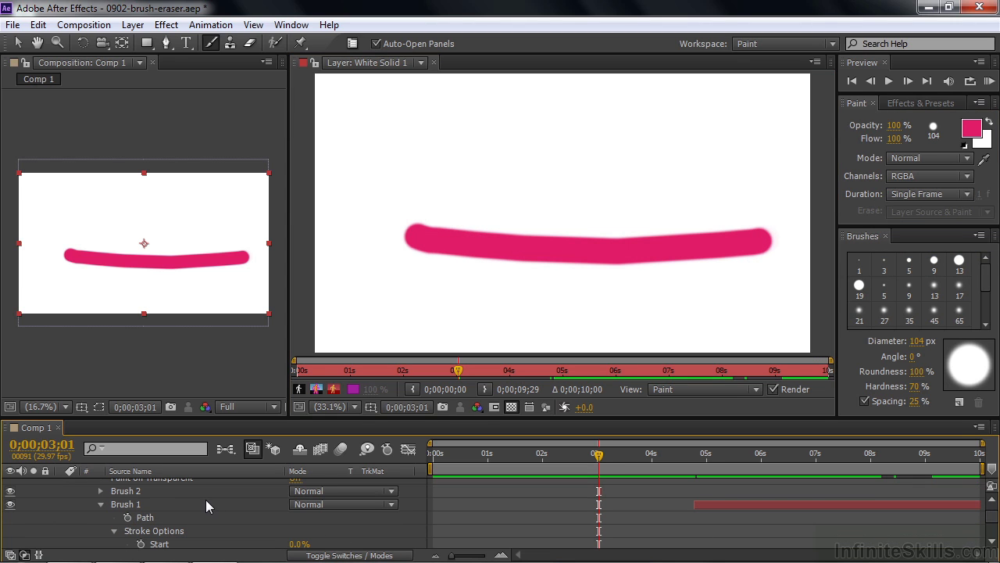
{"action": "left_click", "coordinate": [102, 490]}
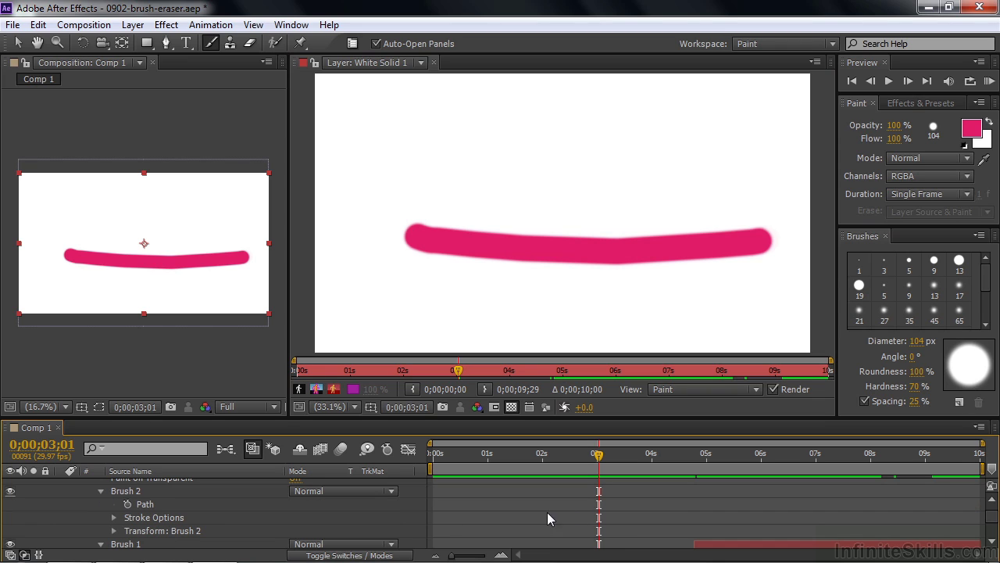
{"action": "left_click_drag", "start_coordinate": [598, 462], "coordinate": [594, 462]}
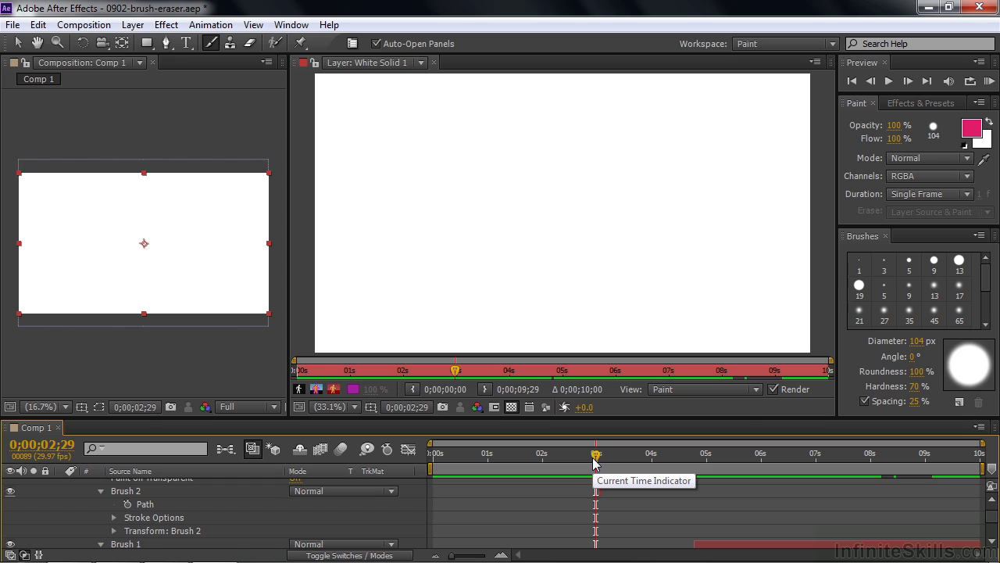
{"action": "key", "text": "semicolon"}
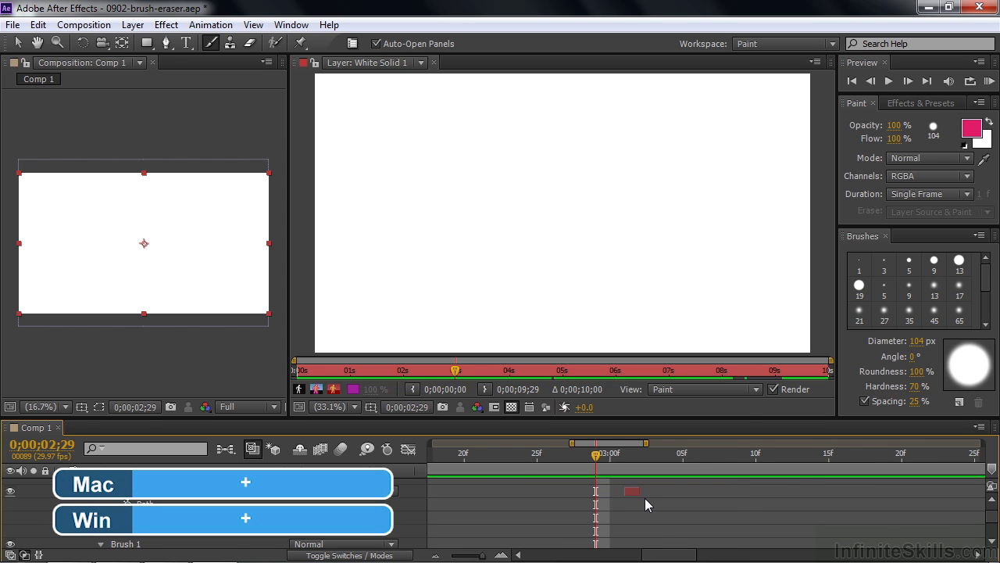
{"action": "left_click_drag", "start_coordinate": [639, 491], "coordinate": [814, 492]}
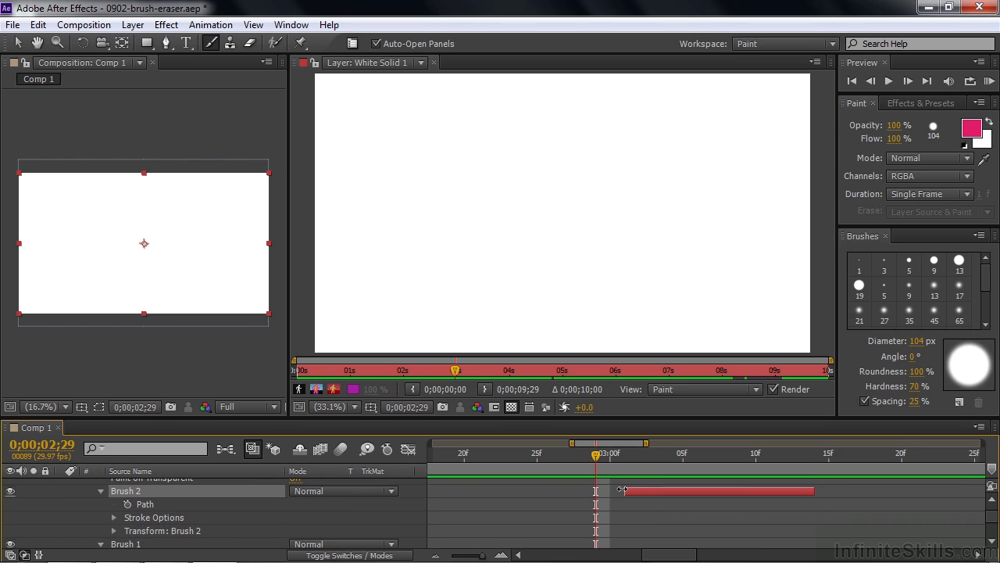
{"action": "left_click_drag", "start_coordinate": [624, 491], "coordinate": [473, 491]}
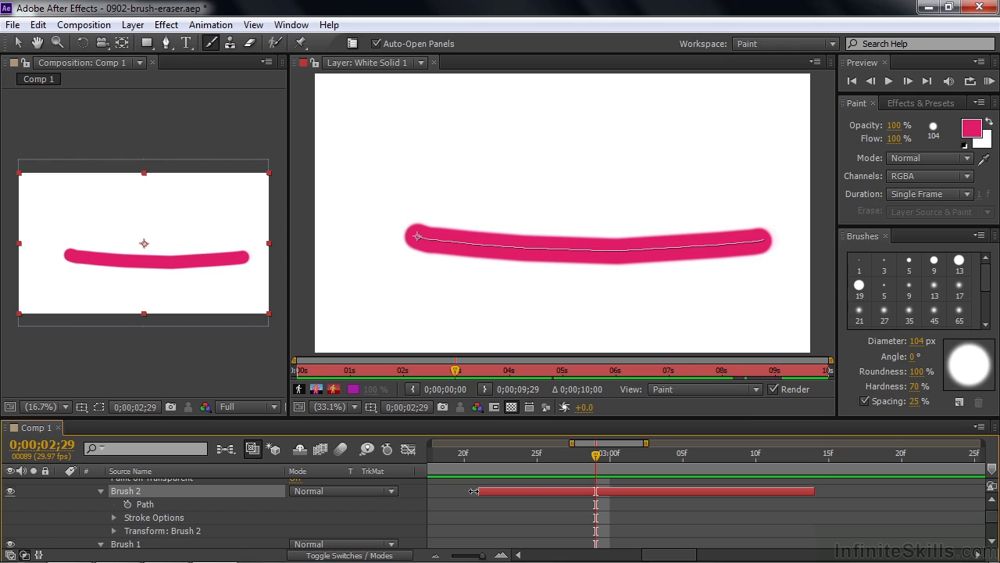
Step: Try the Custom paint duration and return the duration setting to Constant
{"action": "left_click", "coordinate": [967, 194]}
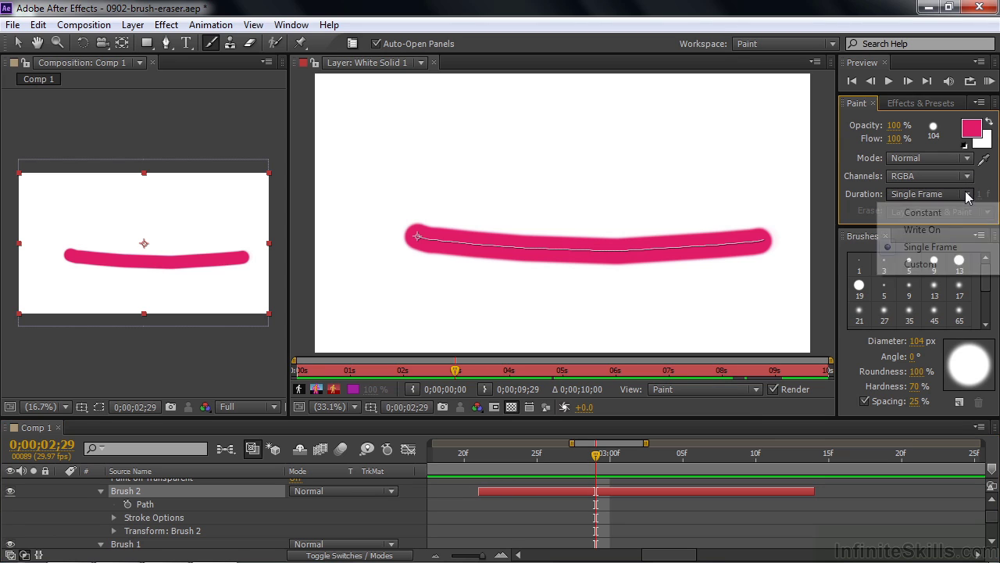
{"action": "left_click", "coordinate": [921, 264]}
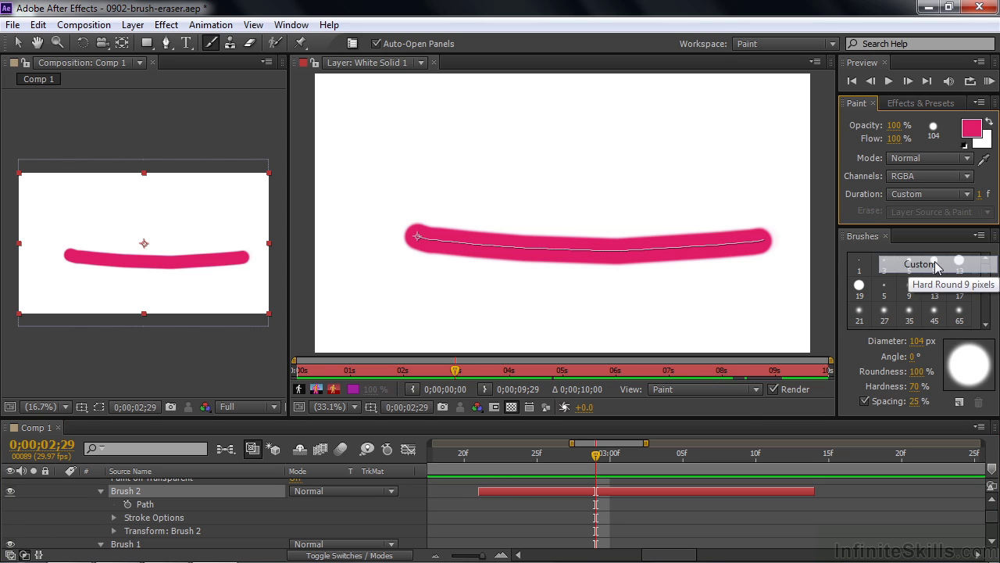
{"action": "left_click", "coordinate": [968, 195]}
{"action": "left_click", "coordinate": [873, 211]}
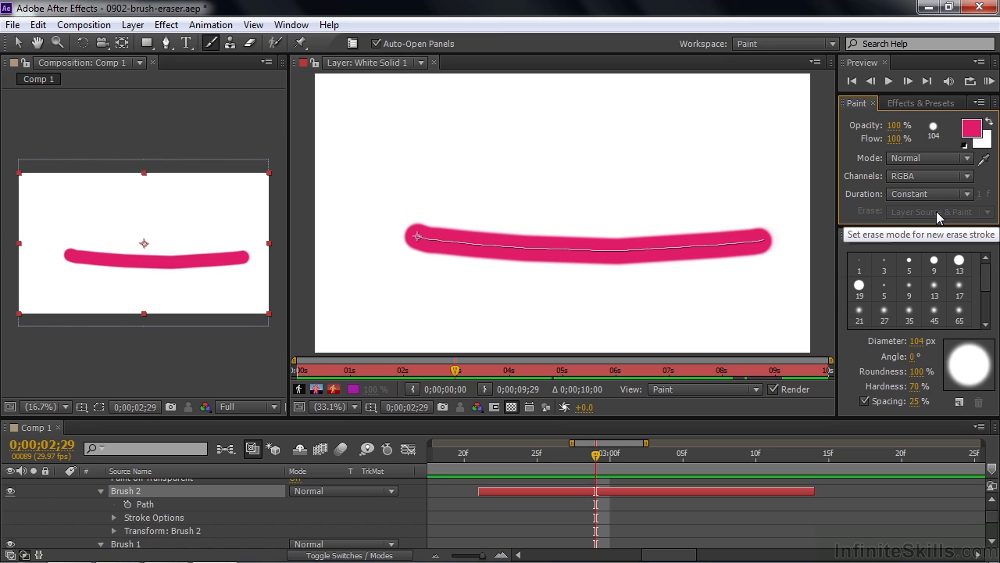
Step: Delete all effects from White Solid 1 and paint a wavy pink stroke across it with a 186 px brush at 0;00;02;29
{"action": "scroll", "coordinate": [259, 512], "scroll_direction": "up", "scroll_amount": 2}
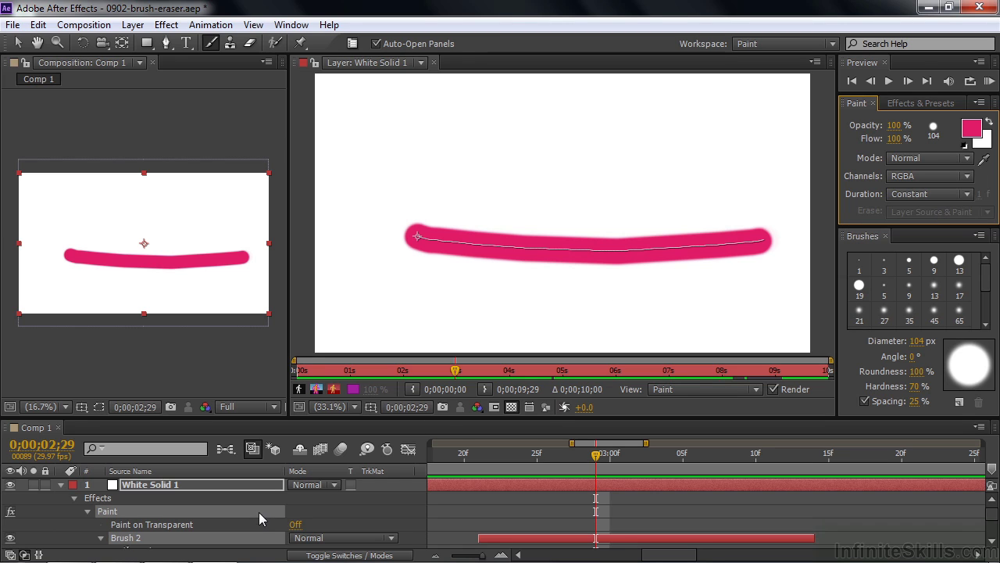
{"action": "left_click", "coordinate": [100, 501]}
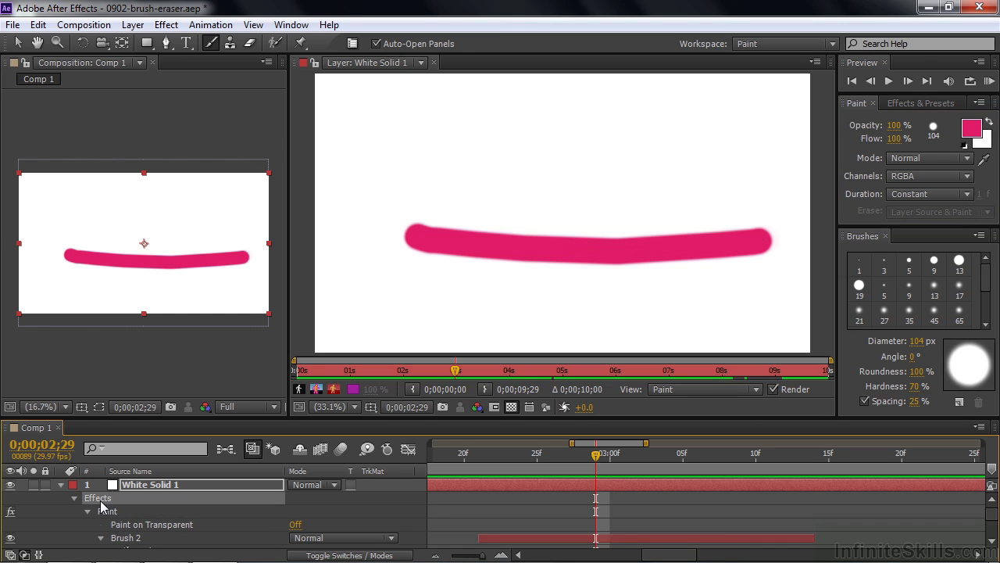
{"action": "key", "text": "Delete"}
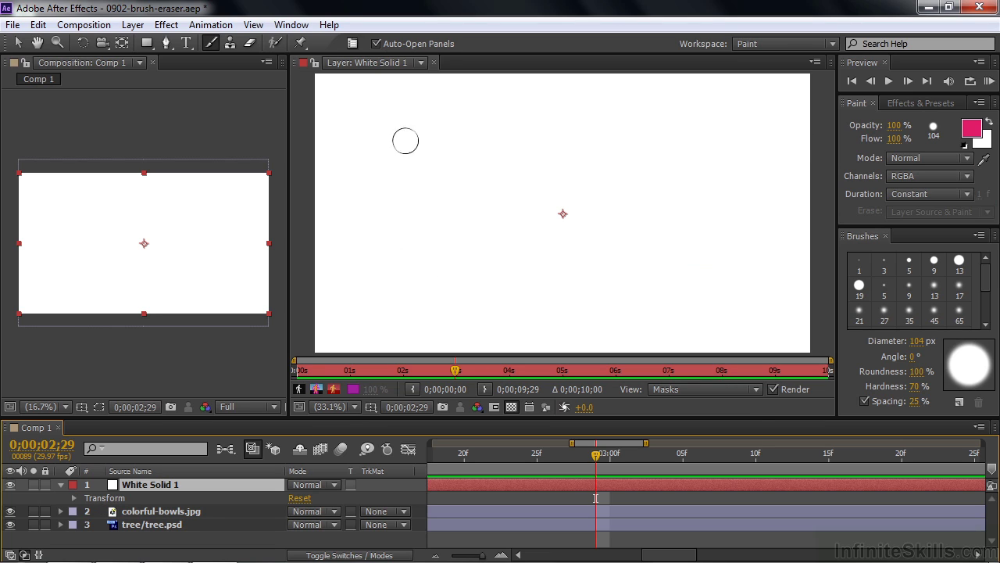
{"action": "mouse_move", "coordinate": [367, 149]}
{"action": "left_mouse_down"}
{"action": "mouse_move", "coordinate": [394, 155]}
{"action": "mouse_move", "coordinate": [400, 117]}
{"action": "mouse_move", "coordinate": [382, 176]}
{"action": "mouse_move", "coordinate": [415, 205]}
{"action": "mouse_move", "coordinate": [545, 144]}
{"action": "mouse_move", "coordinate": [568, 181]}
{"action": "mouse_move", "coordinate": [554, 221]}
{"action": "mouse_move", "coordinate": [565, 267]}
{"action": "mouse_move", "coordinate": [620, 259]}
{"action": "mouse_move", "coordinate": [674, 201]}
{"action": "mouse_move", "coordinate": [752, 213]}
{"action": "mouse_move", "coordinate": [744, 322]}
{"action": "left_mouse_up"}
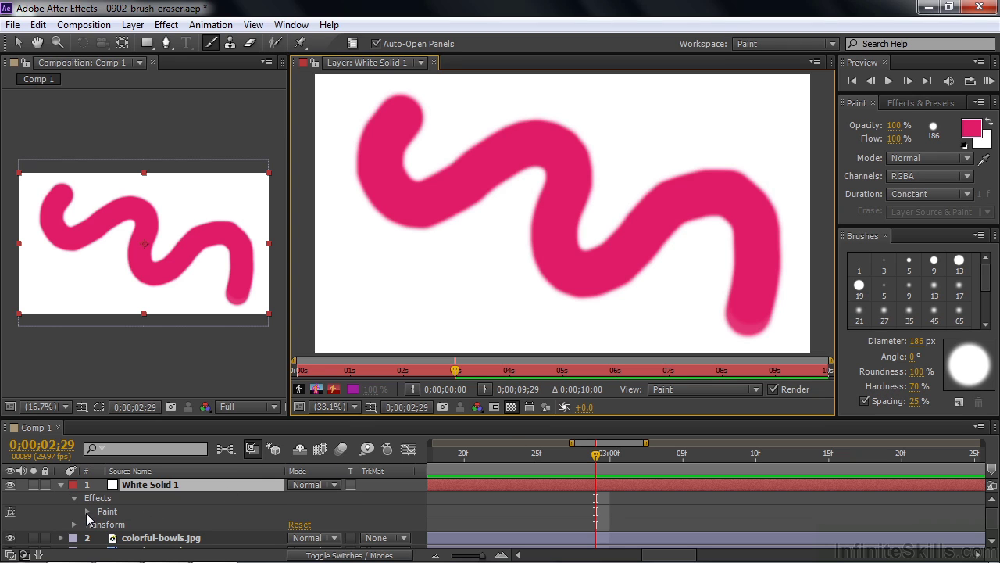
Step: Set the Roundness of the wavy brush stroke to 0% in its stroke options
{"action": "left_click", "coordinate": [87, 511]}
{"action": "left_click", "coordinate": [100, 538]}
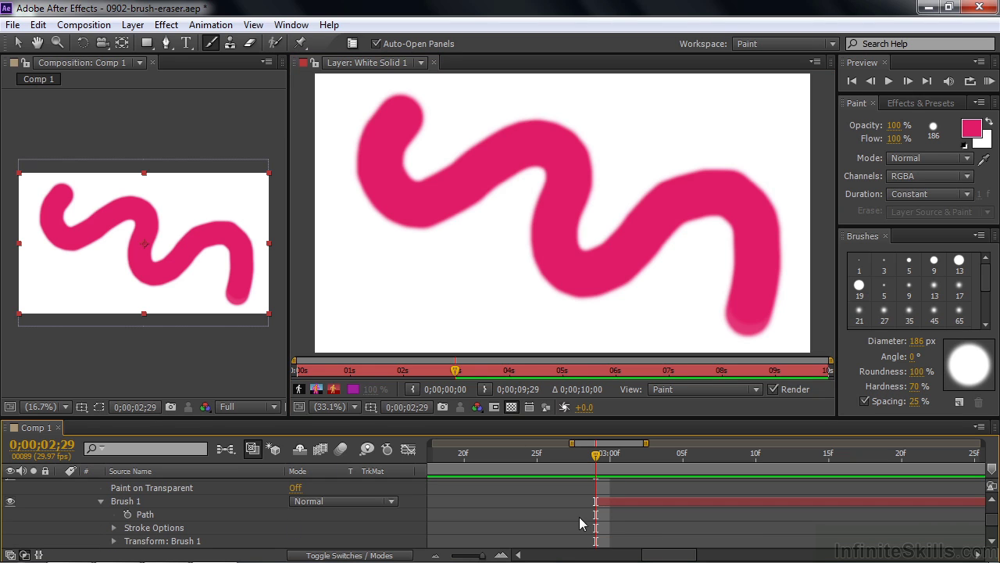
{"action": "scroll", "coordinate": [992, 522], "scroll_direction": "down", "scroll_amount": 2}
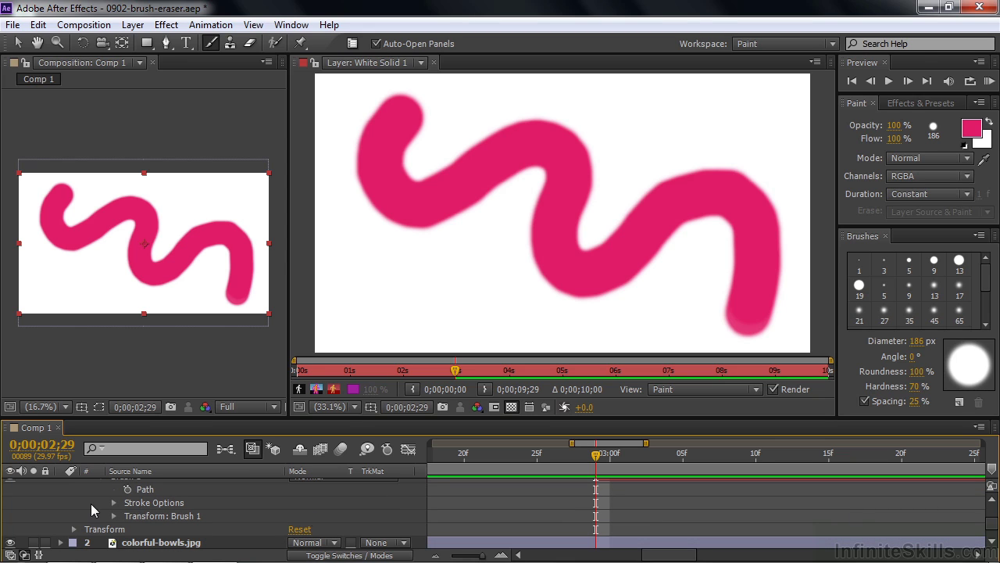
{"action": "left_click", "coordinate": [113, 503]}
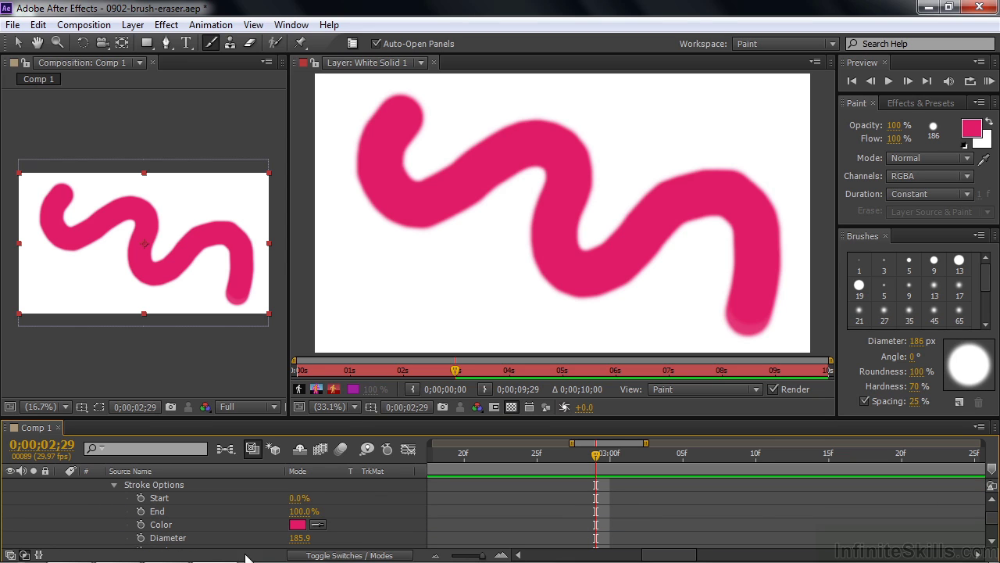
{"action": "scroll", "coordinate": [986, 523], "scroll_direction": "down", "scroll_amount": 4}
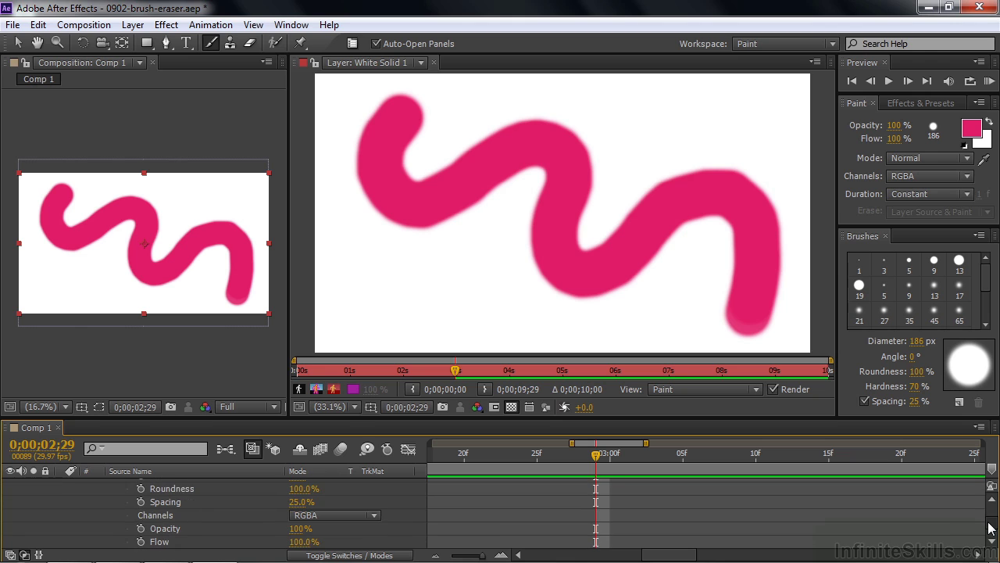
{"action": "left_click_drag", "start_coordinate": [298, 489], "coordinate": [213, 500]}
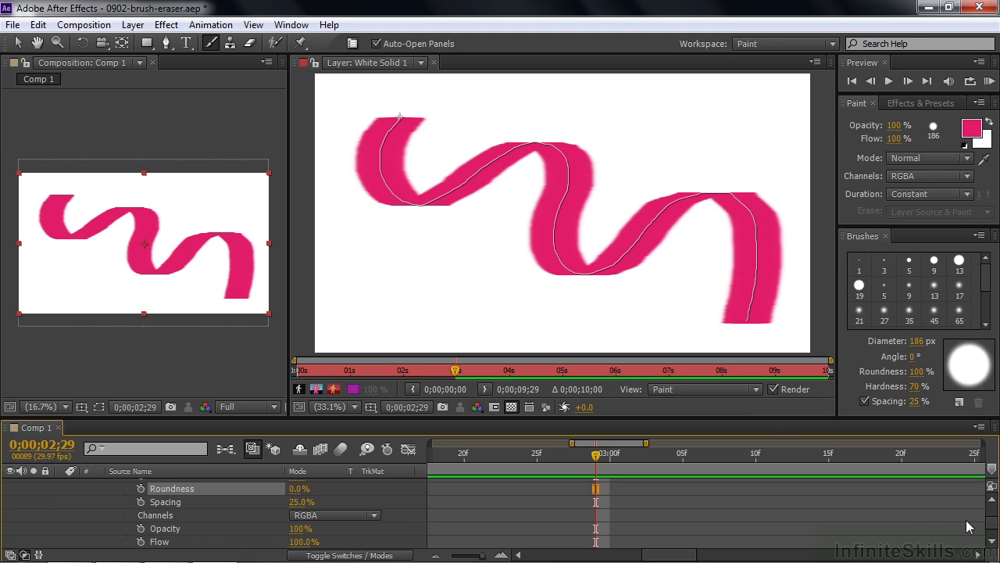
Step: Set the Hardness of the wavy brush stroke to 100%
{"action": "scroll", "coordinate": [993, 522], "scroll_direction": "up", "scroll_amount": 2}
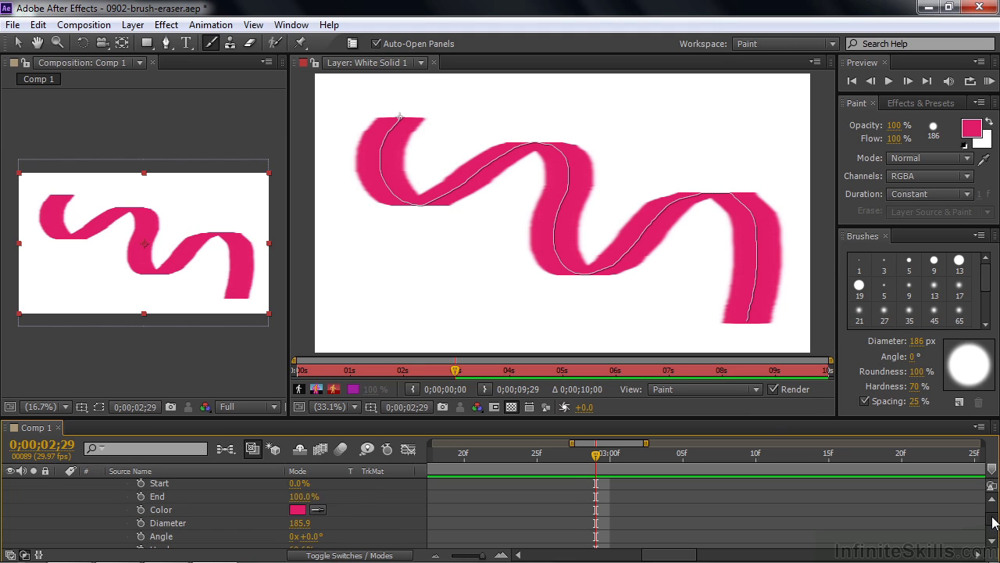
{"action": "scroll", "coordinate": [993, 522], "scroll_direction": "down", "scroll_amount": 2}
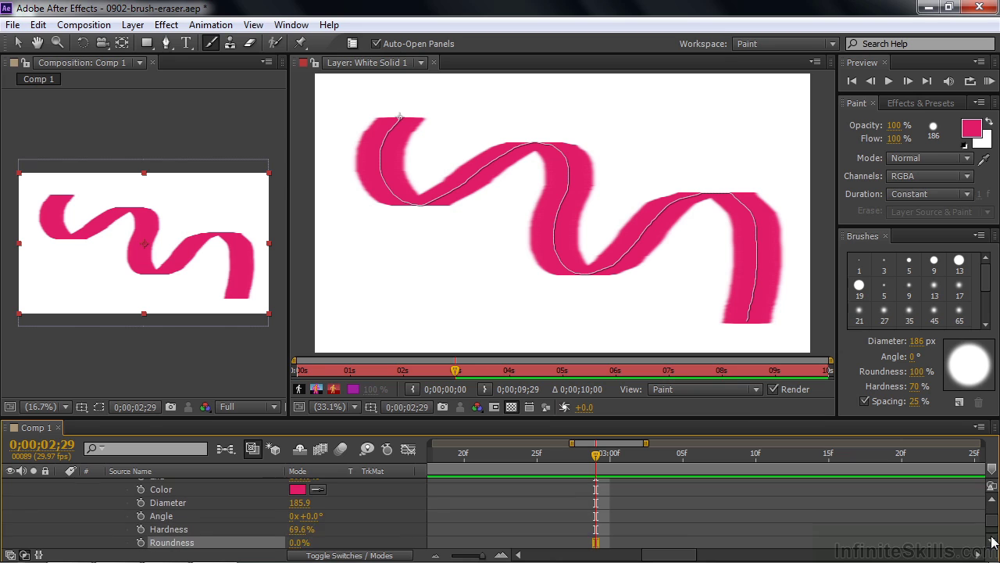
{"action": "left_click", "coordinate": [302, 522]}
{"action": "type", "text": "100"}
{"action": "key", "text": "Return"}
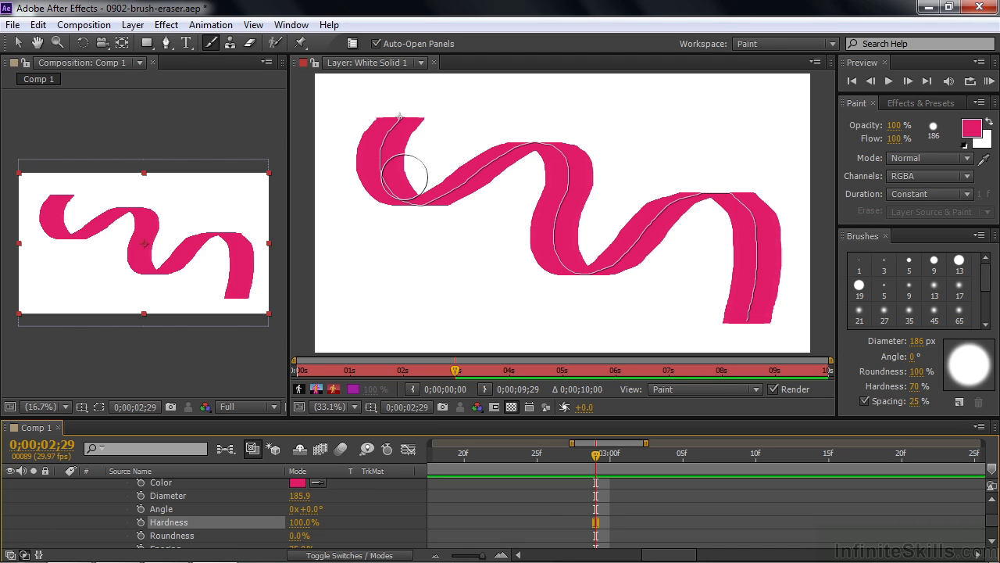
Step: Find the Drop Shadow effect and apply it to the White Solid 1 layer
{"action": "left_click", "coordinate": [930, 103]}
{"action": "left_click", "coordinate": [889, 121]}
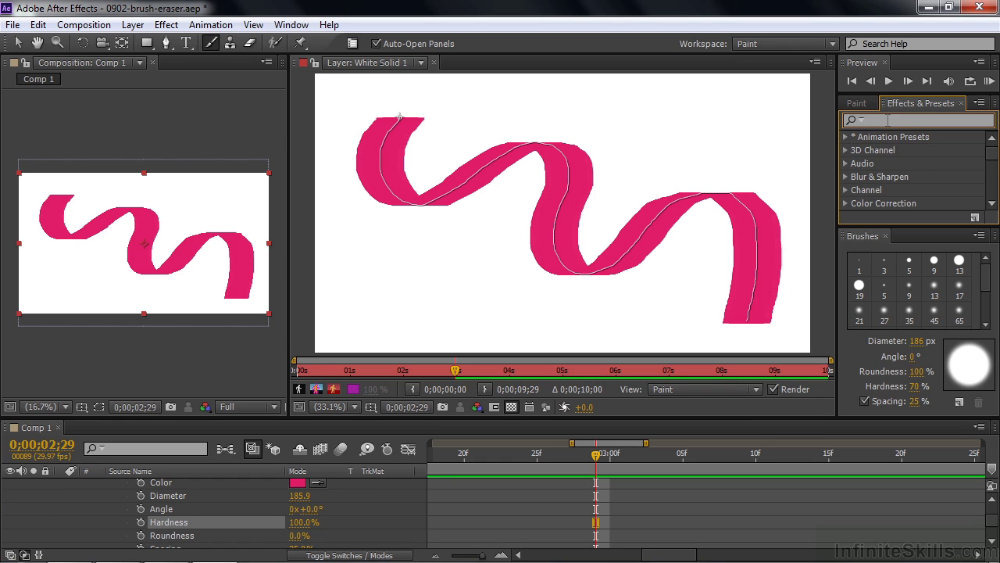
{"action": "type", "text": "drop sh"}
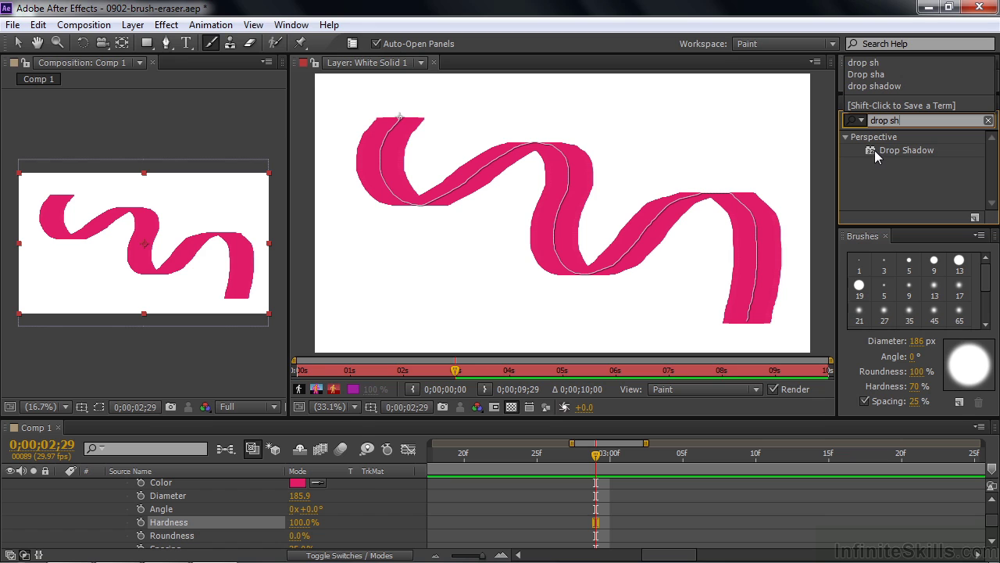
{"action": "left_click_drag", "start_coordinate": [875, 156], "coordinate": [467, 204]}
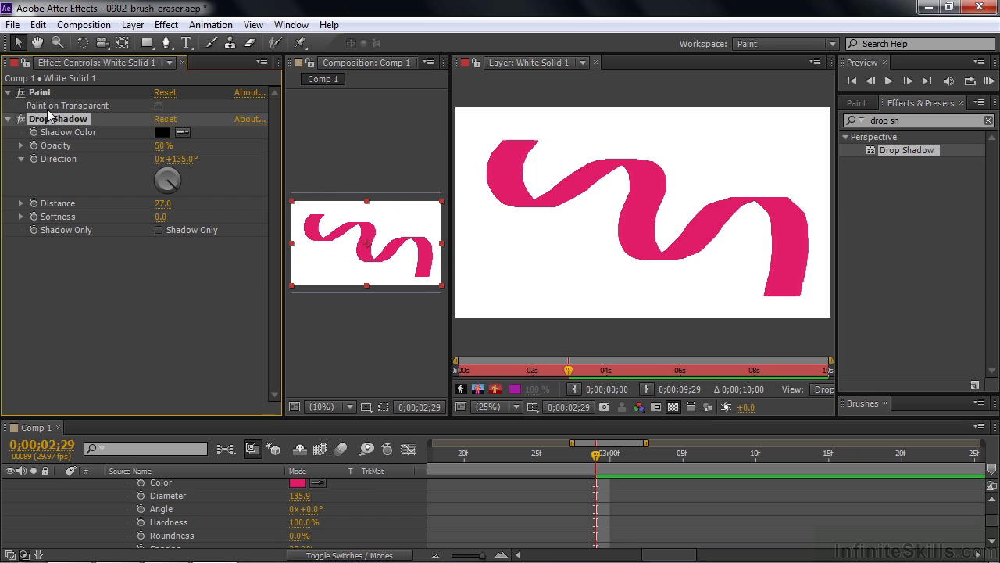
Step: Turn on Paint on Transparent for White Solid 1 and, with the transparency grid hidden, set its Drop Shadow Distance to 81
{"action": "scroll", "coordinate": [991, 521], "scroll_direction": "up", "scroll_amount": 5}
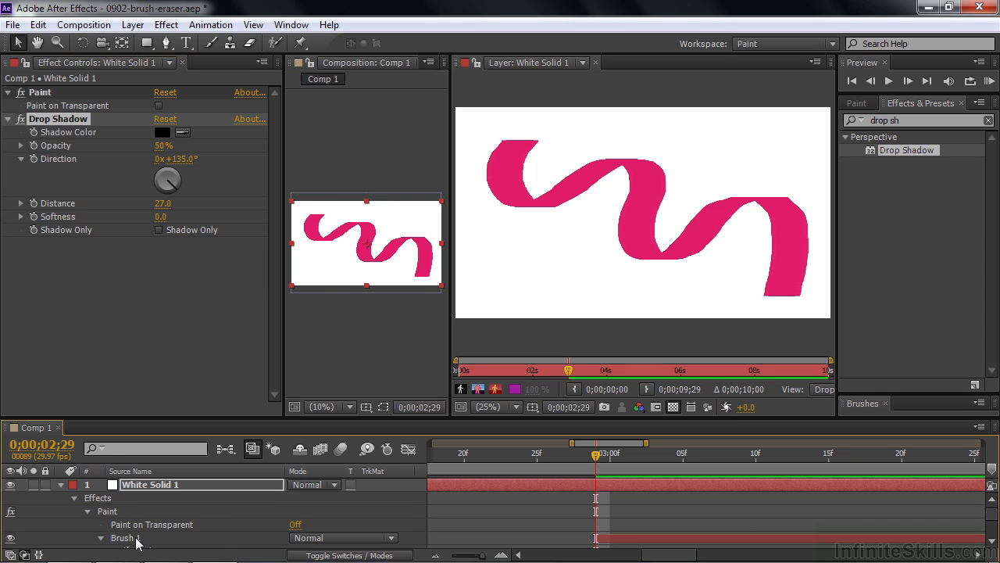
{"action": "left_click", "coordinate": [295, 524]}
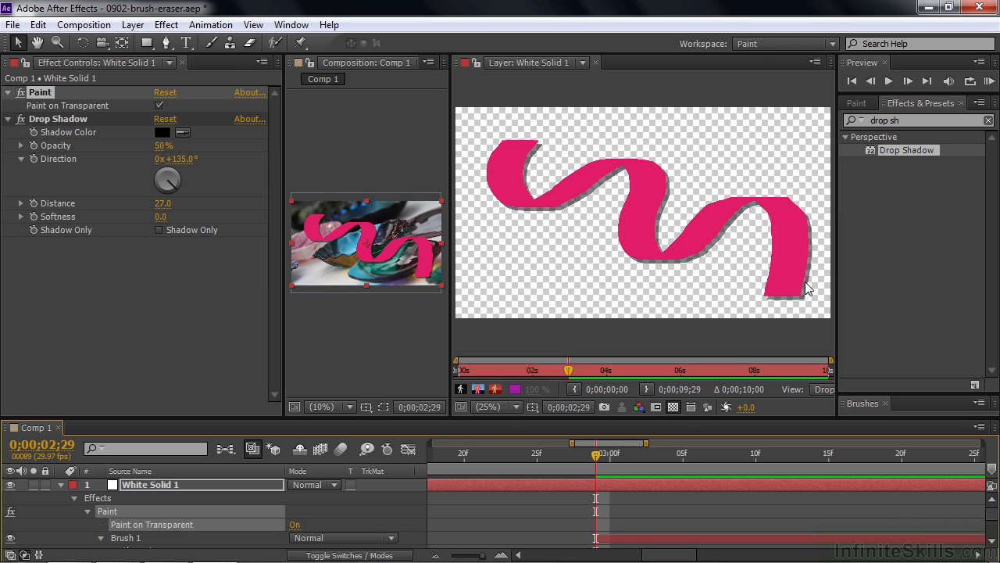
{"action": "left_click", "coordinate": [674, 407]}
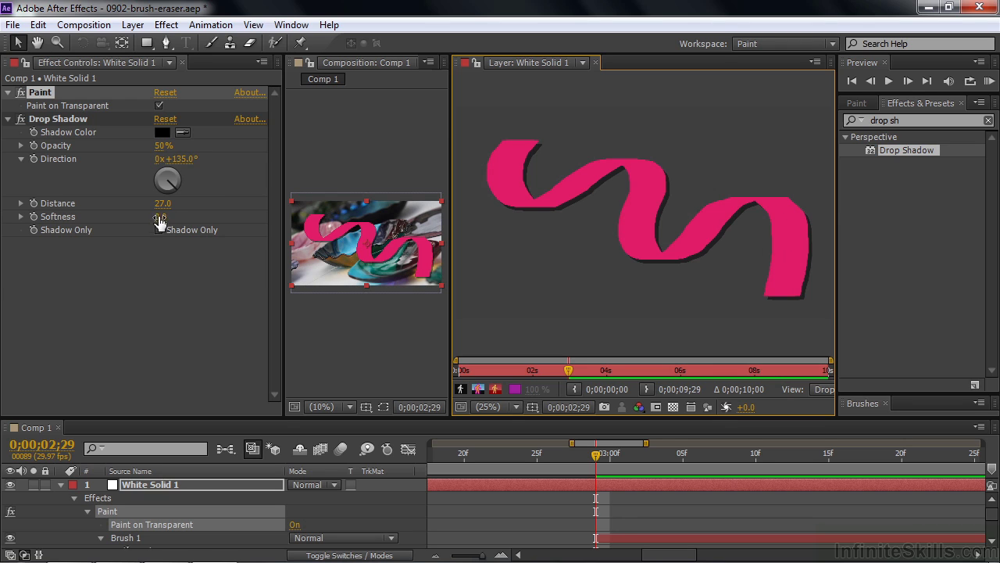
{"action": "left_click_drag", "start_coordinate": [161, 203], "coordinate": [204, 205]}
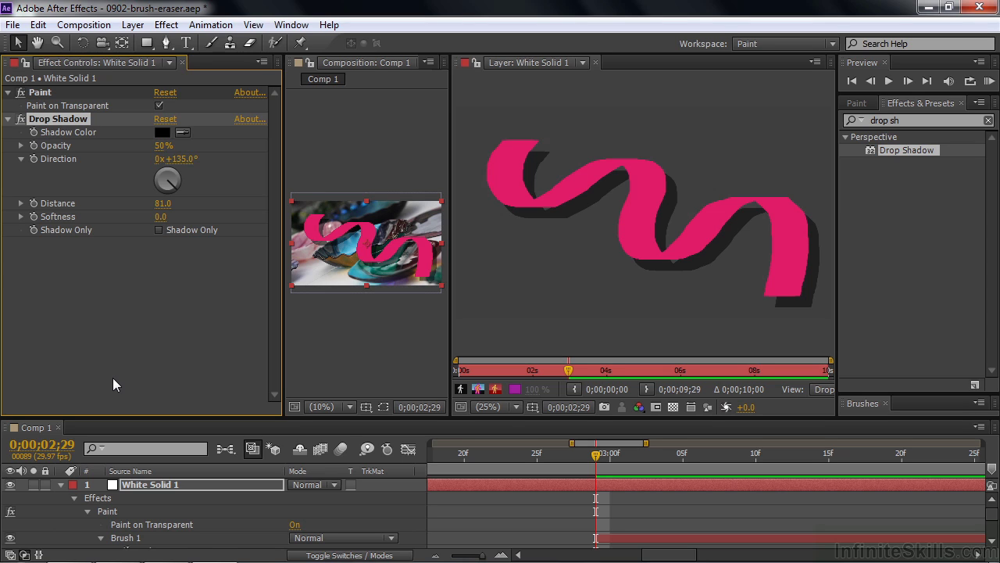
Step: Hide the White Solid 1 layer and open colorful-bowls.jpg in the layer view, closing the effect controls
{"action": "left_click", "coordinate": [61, 484]}
{"action": "left_click", "coordinate": [10, 484]}
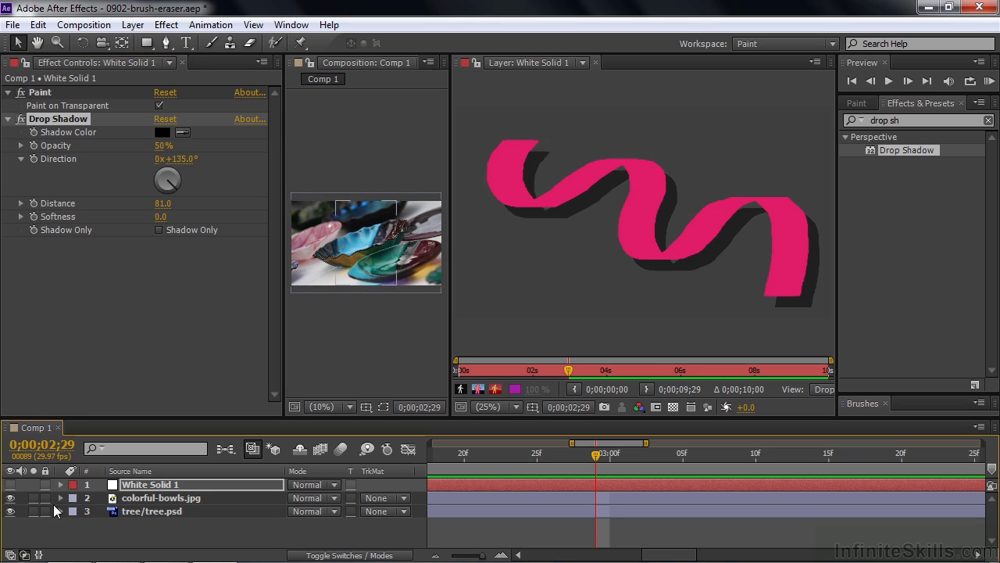
{"action": "double_click", "coordinate": [144, 499]}
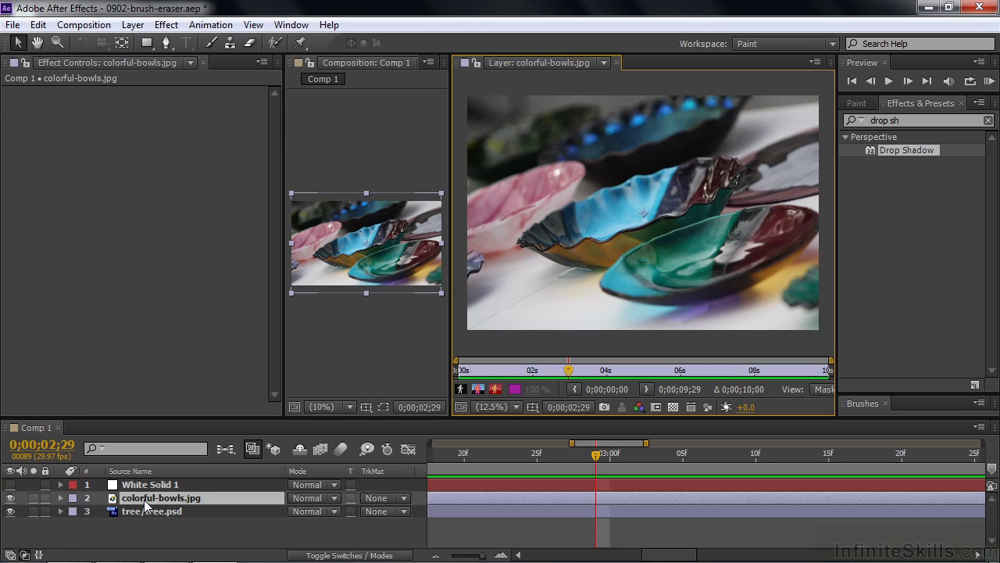
{"action": "left_click", "coordinate": [203, 62]}
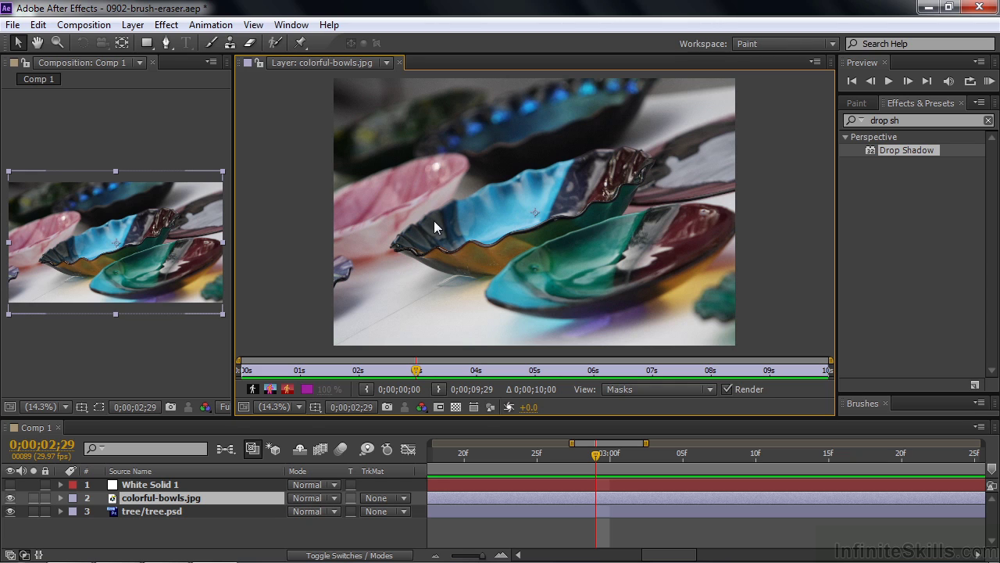
Step: Paint over the inside of the middle bowl with the Brush tool in blue 1E7EB0
{"action": "left_click", "coordinate": [211, 44]}
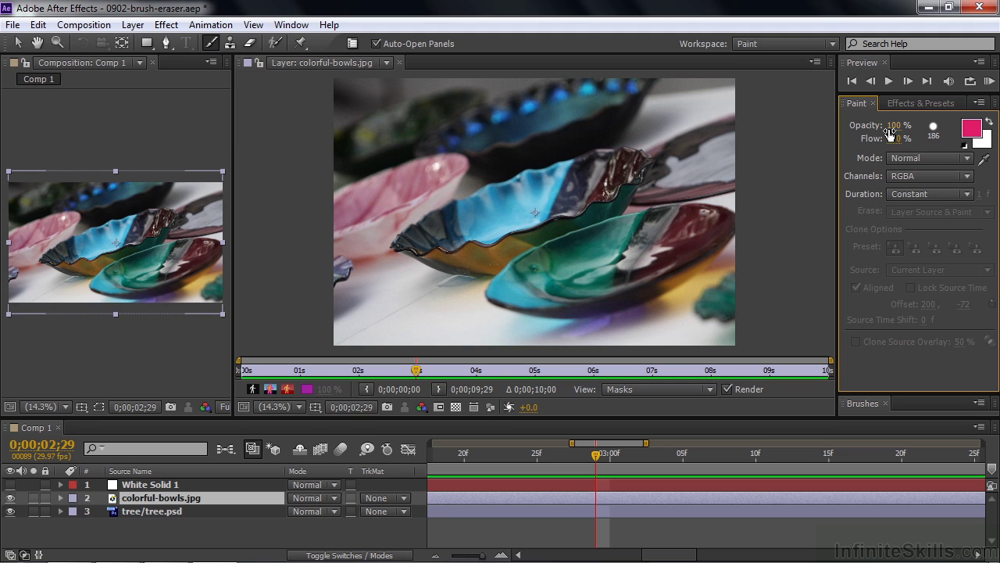
{"action": "left_click", "coordinate": [976, 130]}
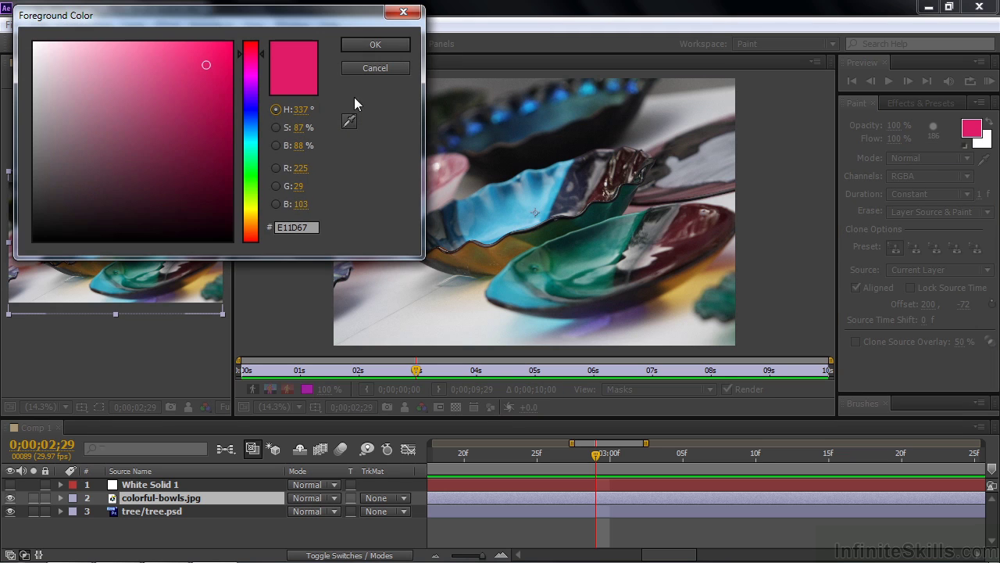
{"action": "left_click", "coordinate": [251, 108]}
{"action": "left_click", "coordinate": [250, 130]}
{"action": "left_click", "coordinate": [198, 103]}
{"action": "left_click", "coordinate": [375, 45]}
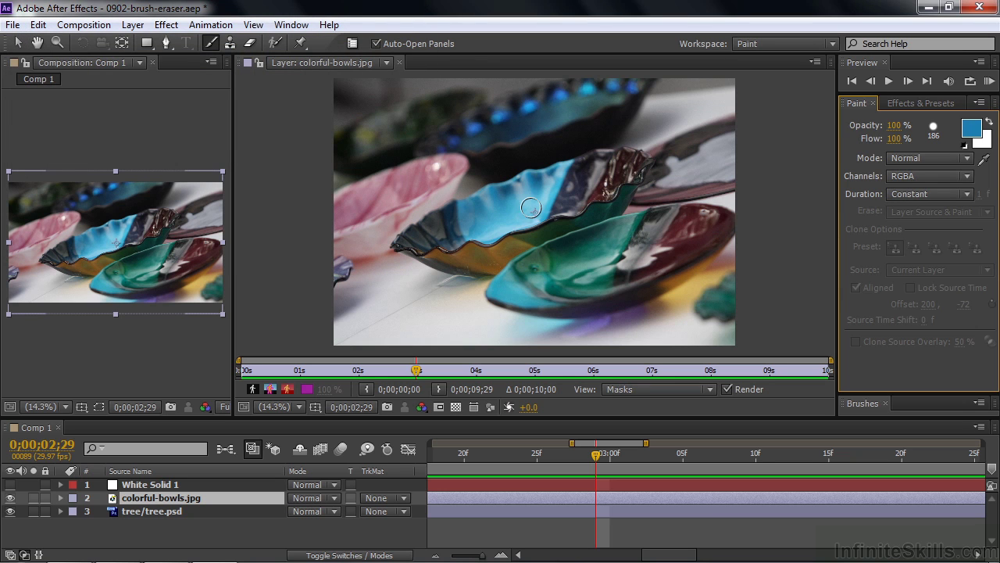
{"action": "mouse_move", "coordinate": [418, 236]}
{"action": "left_mouse_down"}
{"action": "mouse_move", "coordinate": [458, 211]}
{"action": "mouse_move", "coordinate": [617, 165]}
{"action": "mouse_move", "coordinate": [605, 182]}
{"action": "mouse_move", "coordinate": [428, 236]}
{"action": "mouse_move", "coordinate": [434, 245]}
{"action": "mouse_move", "coordinate": [488, 229]}
{"action": "mouse_move", "coordinate": [616, 169]}
{"action": "left_mouse_up"}
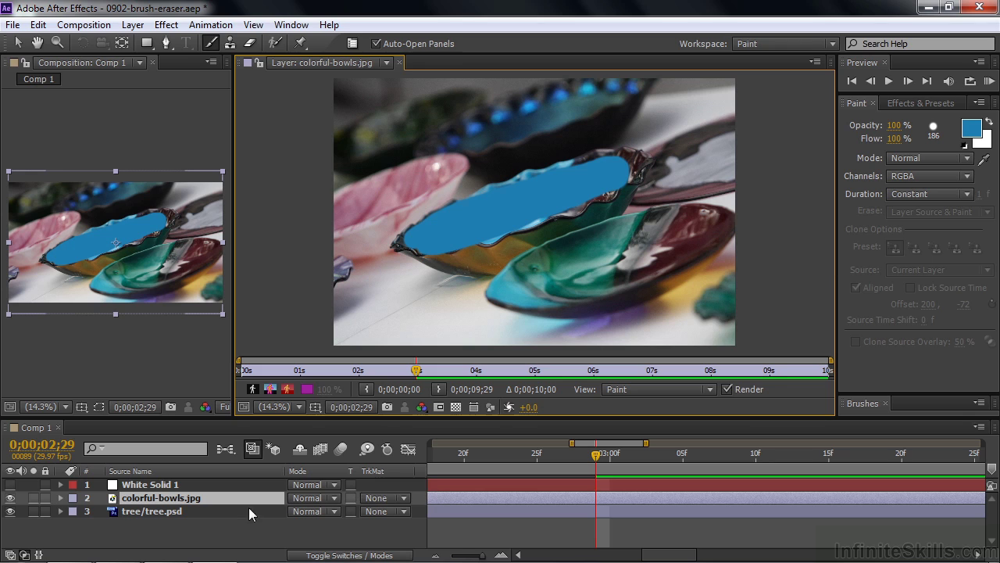
Step: Set the blending mode of the blue brush stroke on colorful-bowls.jpg to Color
{"action": "left_click", "coordinate": [61, 498]}
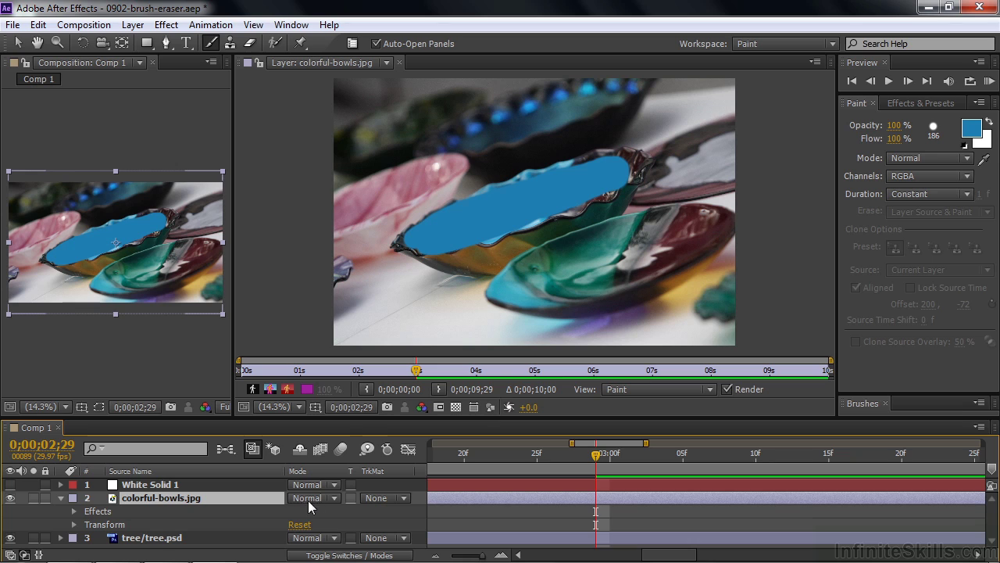
{"action": "left_click", "coordinate": [75, 511]}
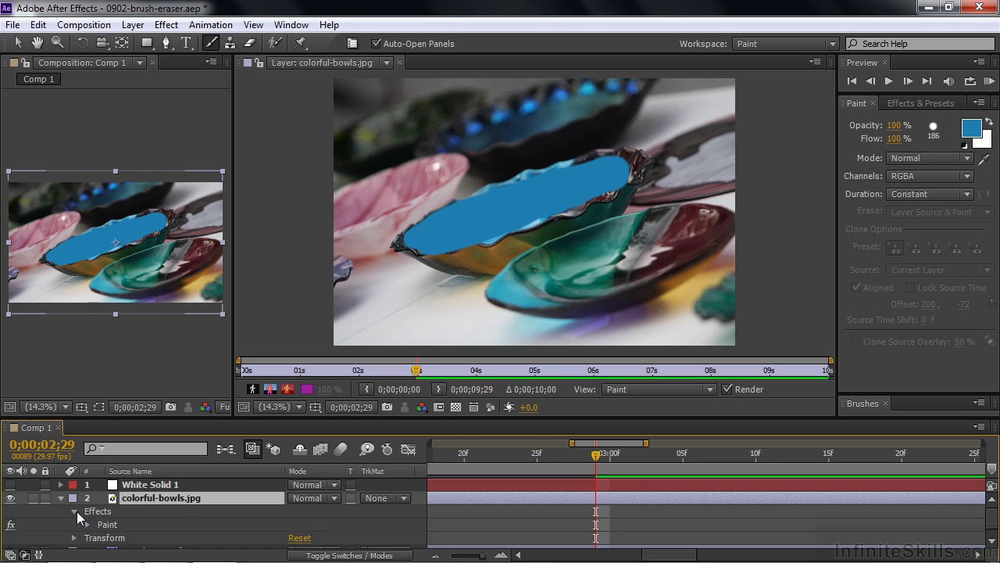
{"action": "left_click", "coordinate": [86, 524]}
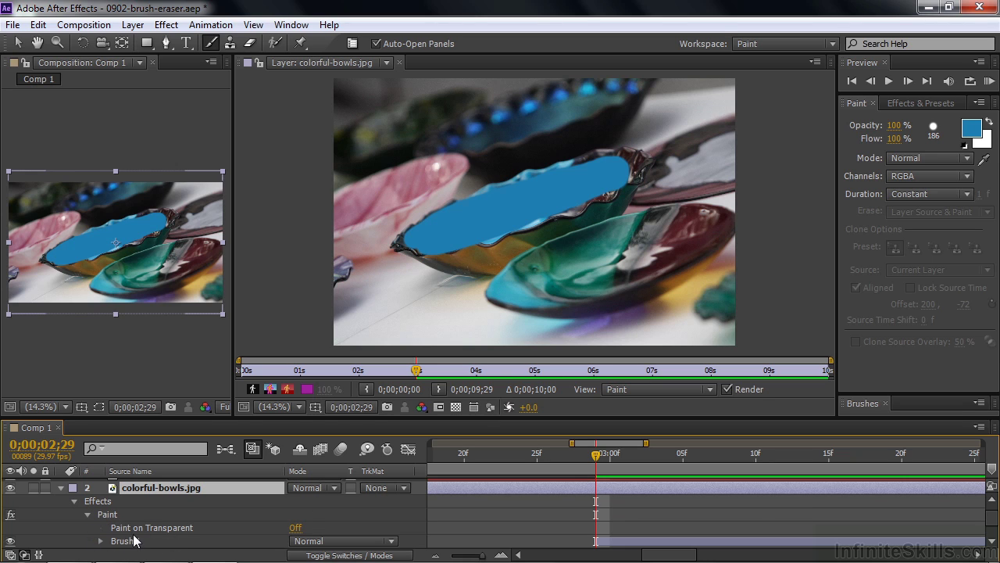
{"action": "left_click", "coordinate": [390, 542]}
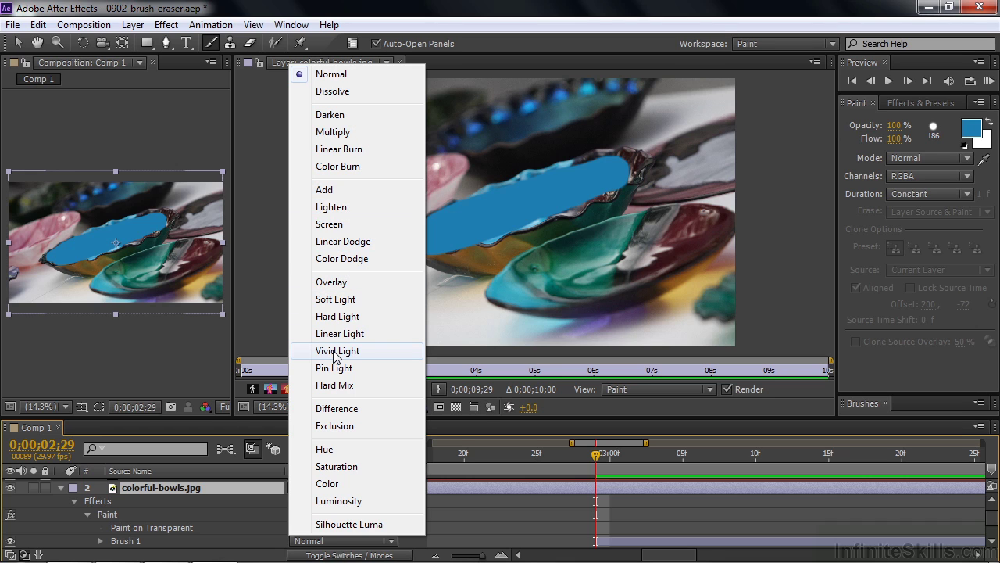
{"action": "left_click", "coordinate": [340, 487]}
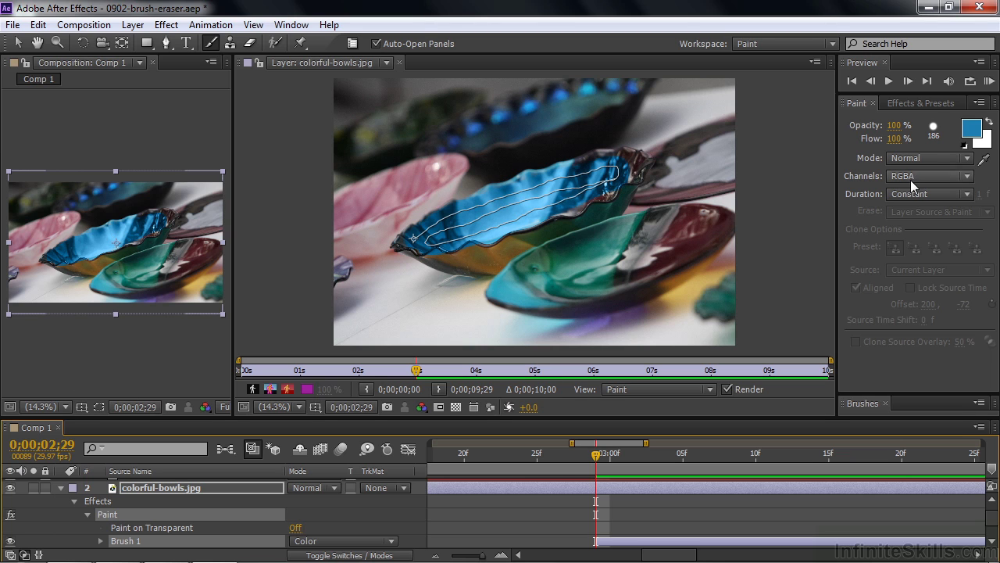
Step: Change the brush's foreground color to bright pink and deselect the blue stroke in the timeline
{"action": "left_click", "coordinate": [971, 130]}
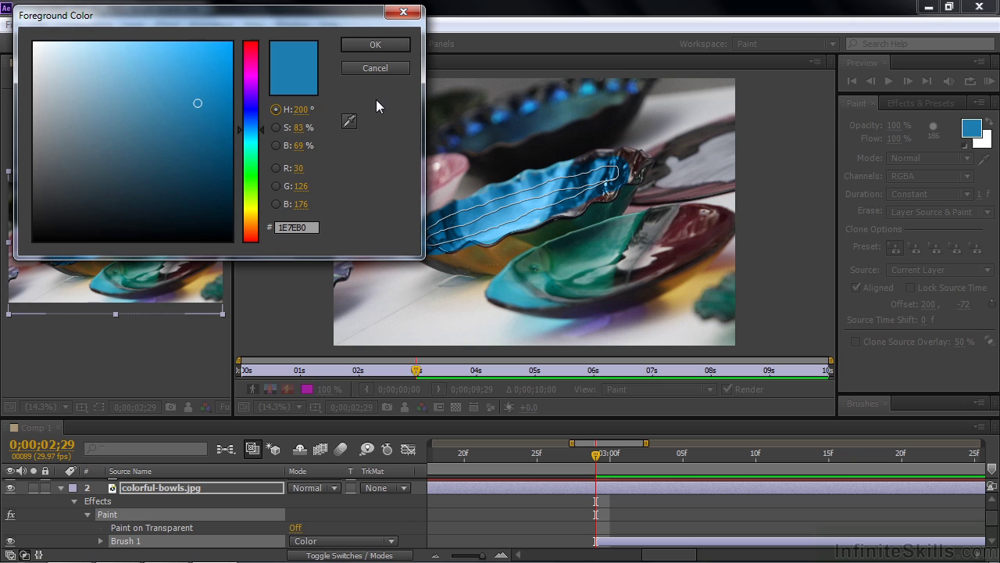
{"action": "left_click", "coordinate": [250, 56]}
{"action": "left_click", "coordinate": [200, 61]}
{"action": "left_click", "coordinate": [373, 45]}
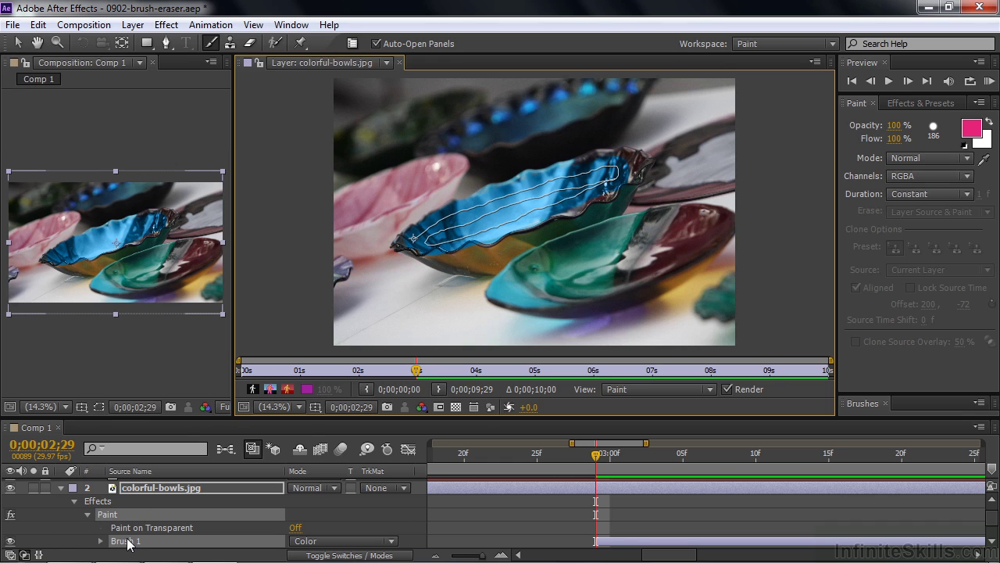
{"action": "left_click", "coordinate": [57, 521]}
{"action": "left_click", "coordinate": [50, 503]}
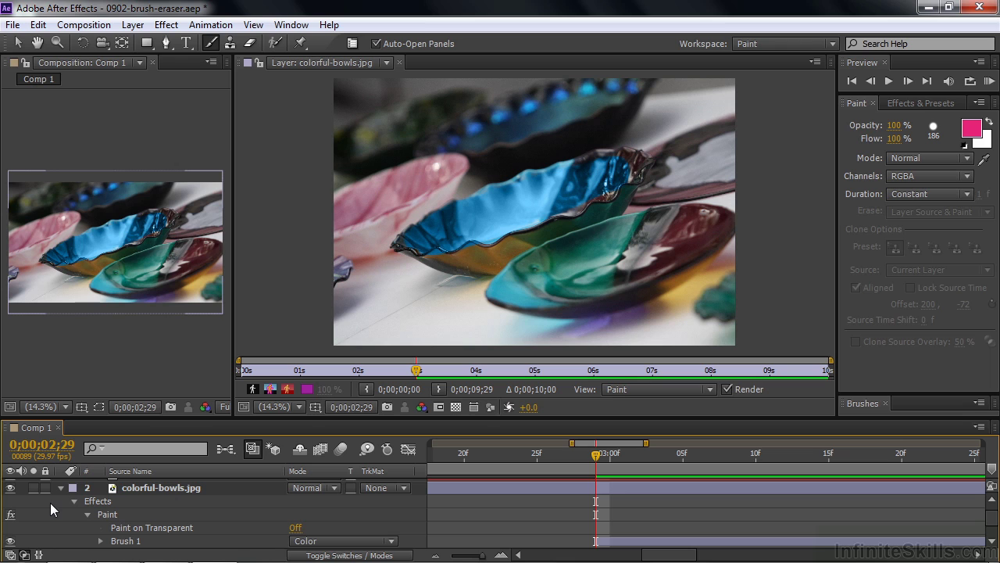
Step: Paint a pink stroke along the upper rim of the middle bowl and set its blending mode to Color
{"action": "left_click", "coordinate": [437, 227]}
{"action": "mouse_move", "coordinate": [396, 244]}
{"action": "left_mouse_down"}
{"action": "mouse_move", "coordinate": [511, 181]}
{"action": "mouse_move", "coordinate": [640, 148]}
{"action": "left_mouse_up"}
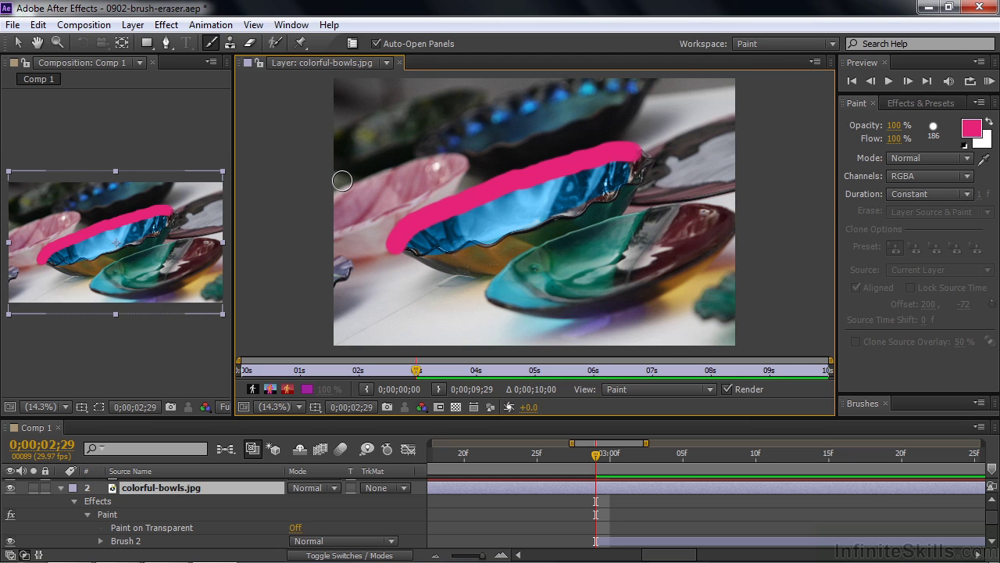
{"action": "key", "text": "period"}
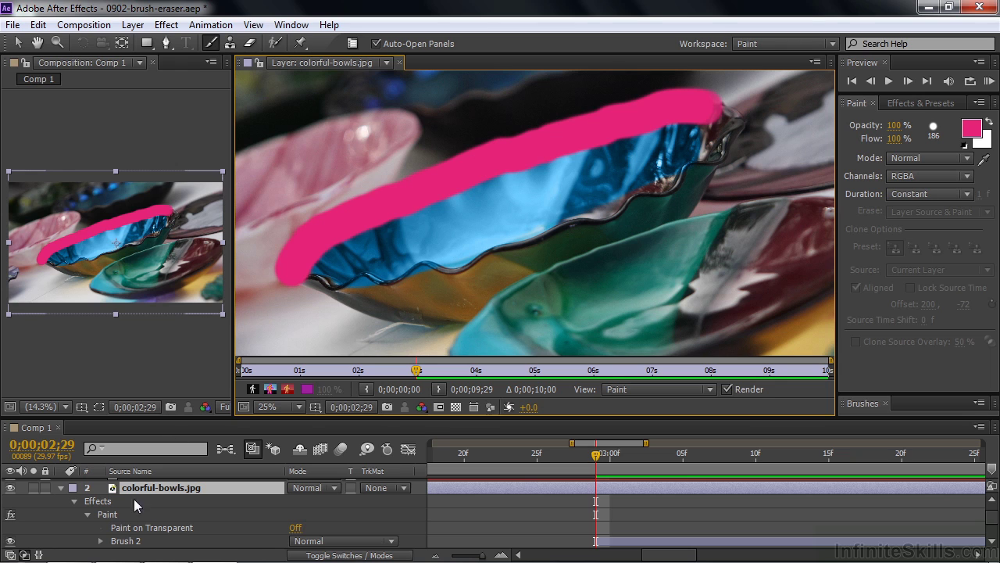
{"action": "left_click", "coordinate": [390, 544]}
{"action": "left_click", "coordinate": [350, 482]}
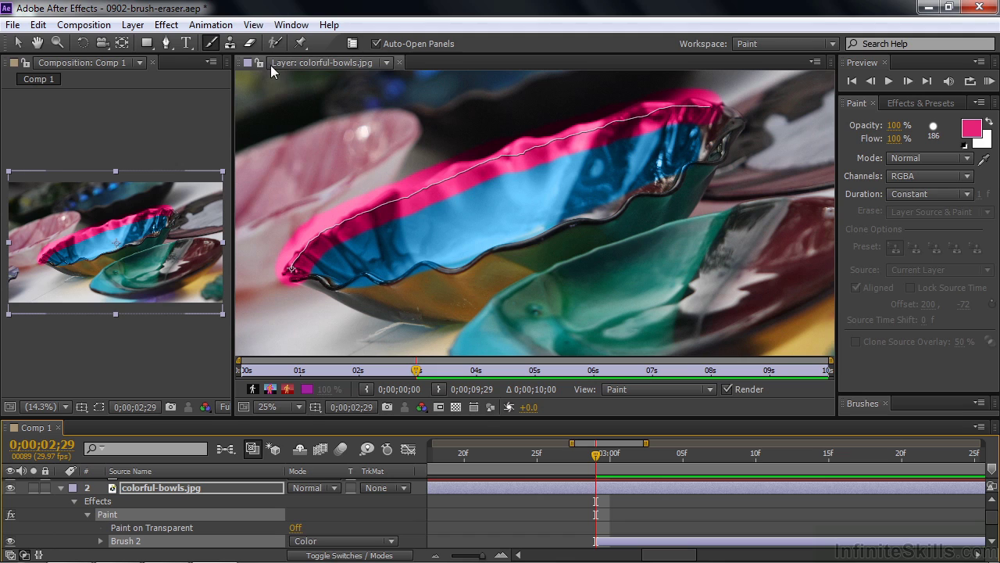
Step: Try the Eraser across the bowl's rim with Layer Source & Paint erasing, and undo the eraser stroke
{"action": "left_click", "coordinate": [251, 44]}
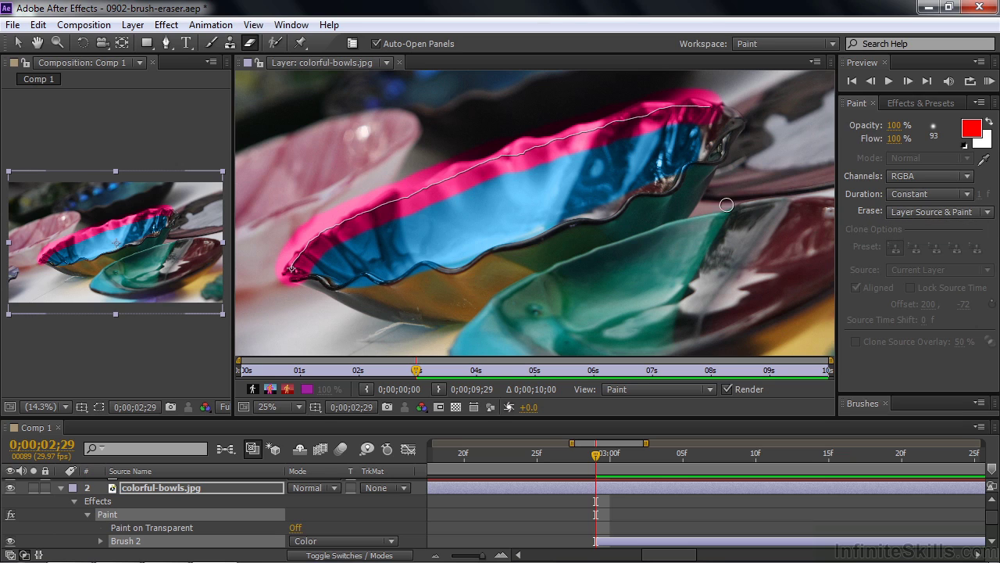
{"action": "left_click_drag", "start_coordinate": [379, 182], "coordinate": [426, 230]}
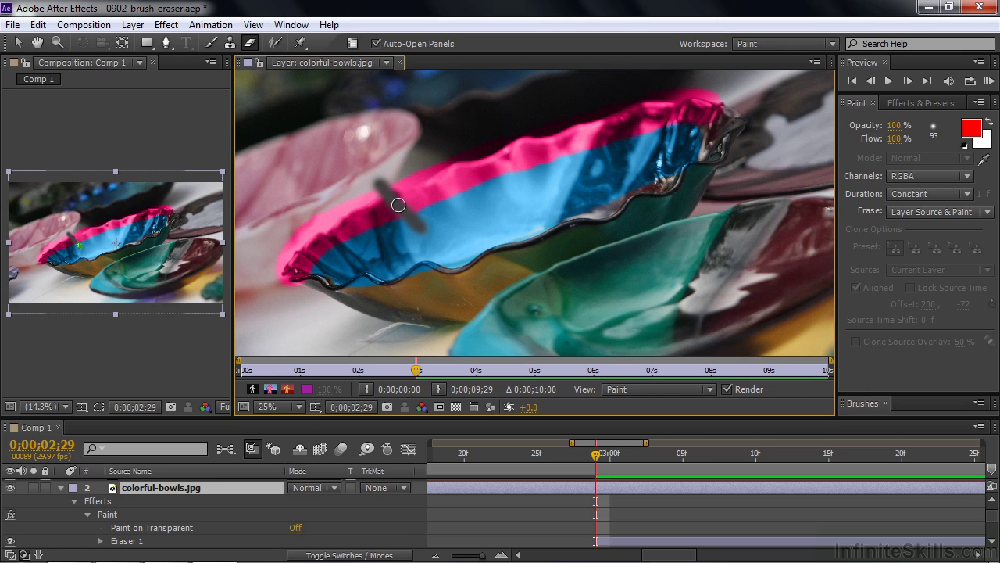
{"action": "key", "text": "ctrl+z"}
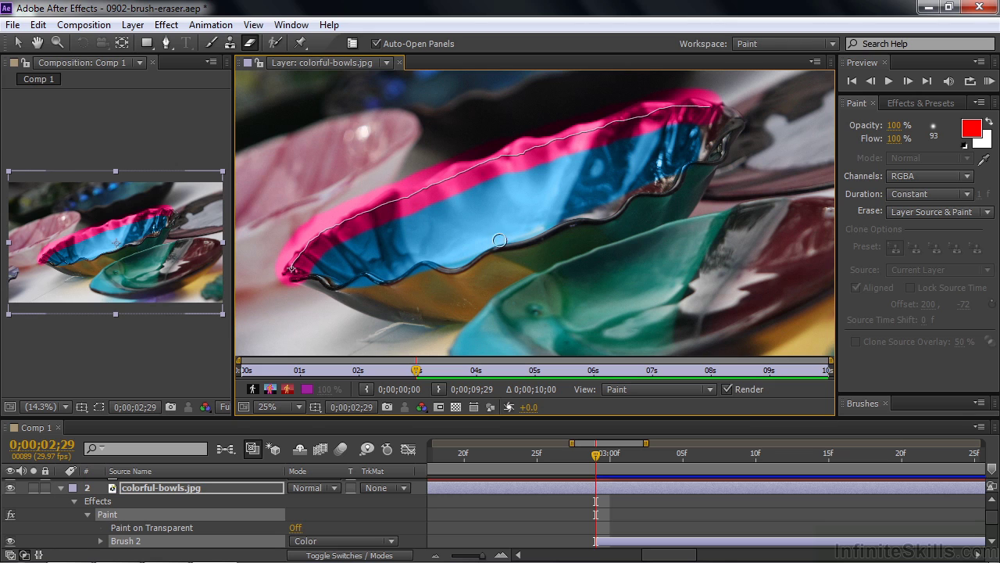
Step: Try erasing parts of the pink and blue paint with the Eraser set to Paint Only, and undo those strokes
{"action": "left_click", "coordinate": [987, 213]}
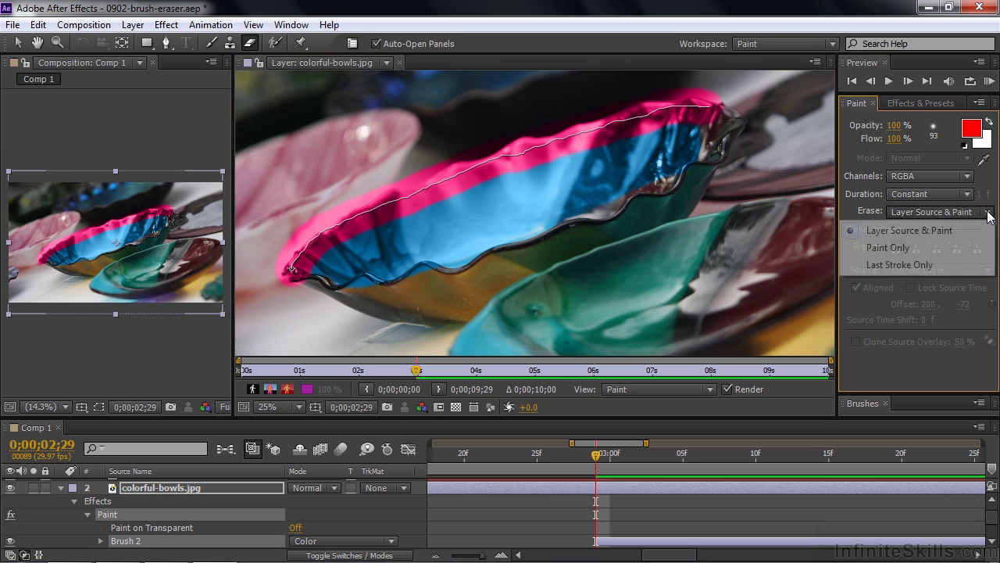
{"action": "left_click", "coordinate": [888, 248]}
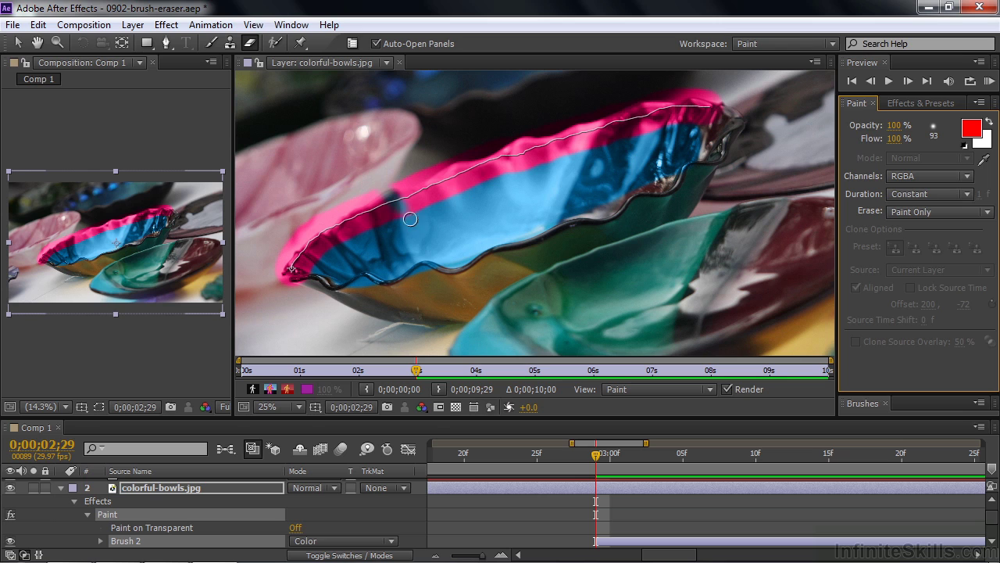
{"action": "left_click_drag", "start_coordinate": [451, 194], "coordinate": [478, 195]}
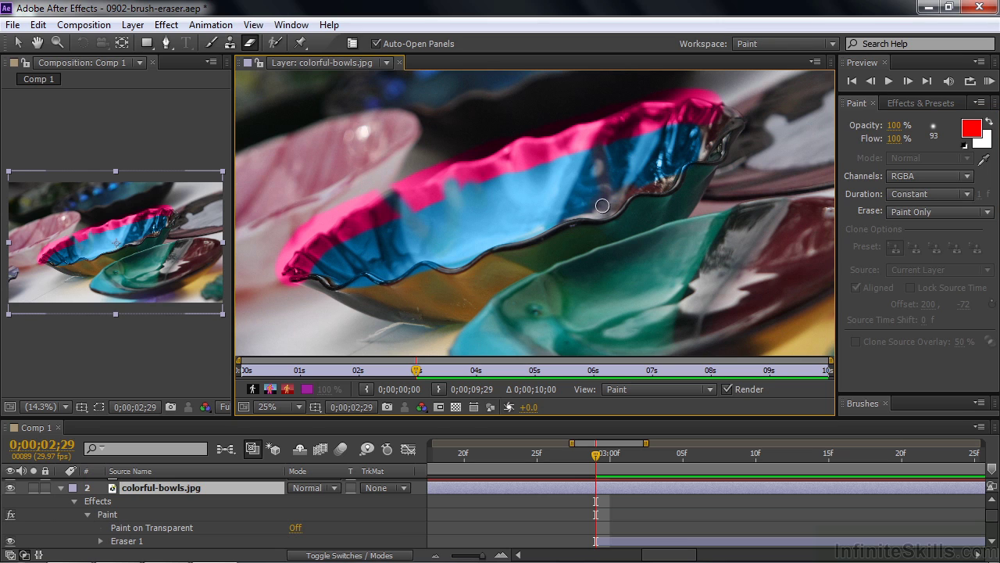
{"action": "left_click_drag", "start_coordinate": [583, 192], "coordinate": [576, 195]}
{"action": "key", "text": "ctrl+z"}
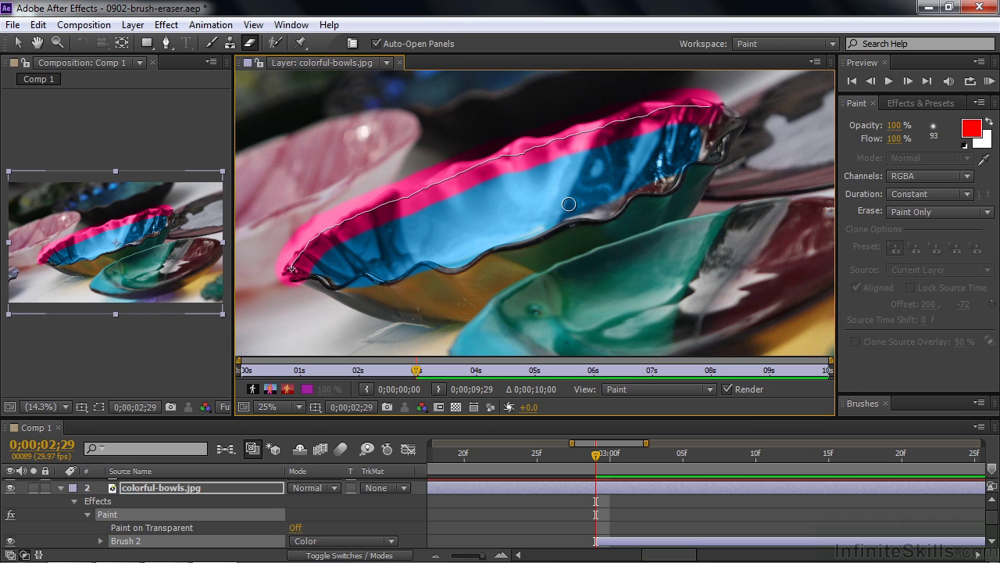
Step: Set the Eraser to Last Stroke Only and erase the pink paint spilling outside the bowl's left rim
{"action": "left_click", "coordinate": [989, 214]}
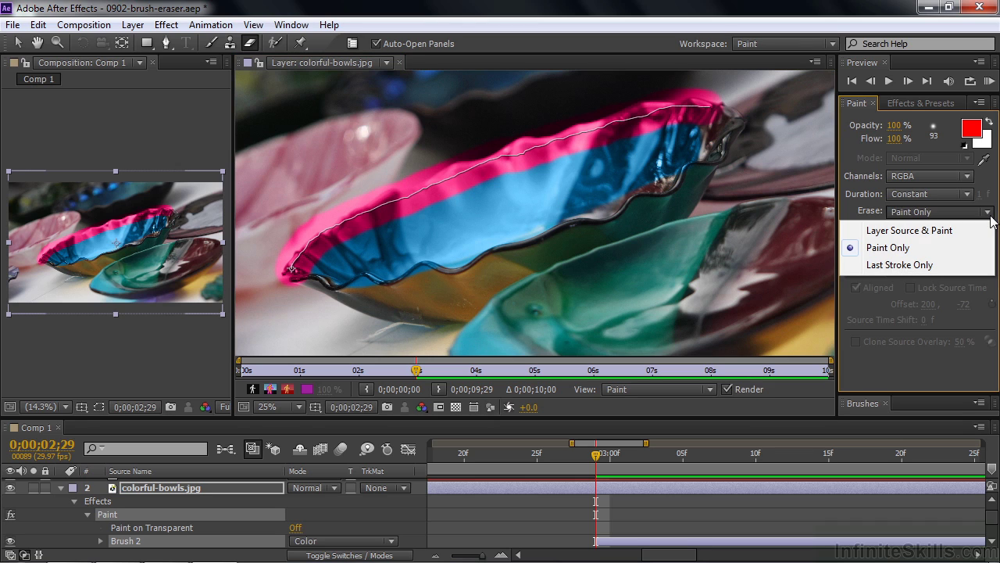
{"action": "left_click", "coordinate": [912, 265]}
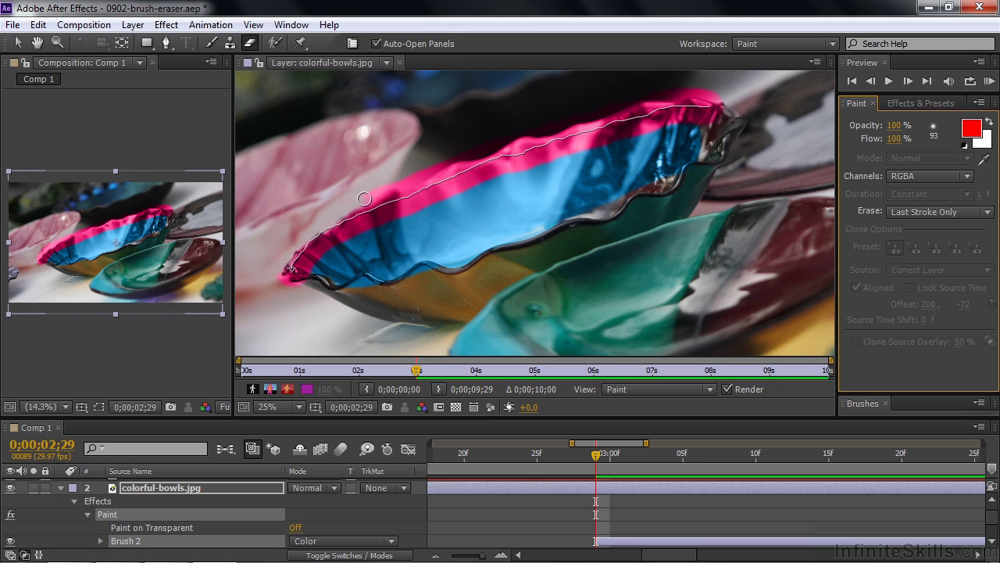
{"action": "left_click_drag", "start_coordinate": [399, 180], "coordinate": [401, 181]}
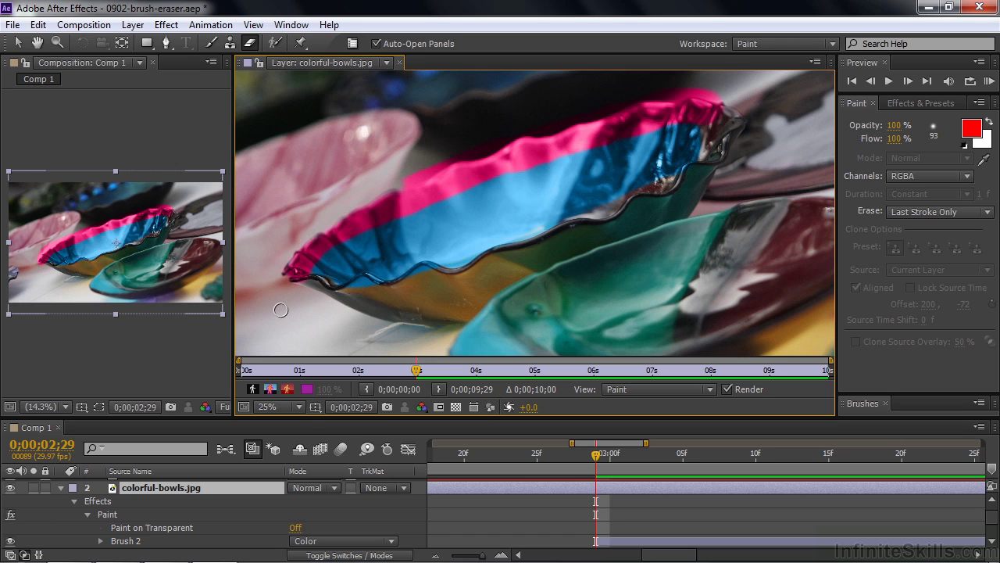
Step: Hide the colorful-bowls.jpg layer and open the tree/tree.psd layer for painting with the transparency grid shown
{"action": "scroll", "coordinate": [61, 488], "scroll_direction": "up", "scroll_amount": 1}
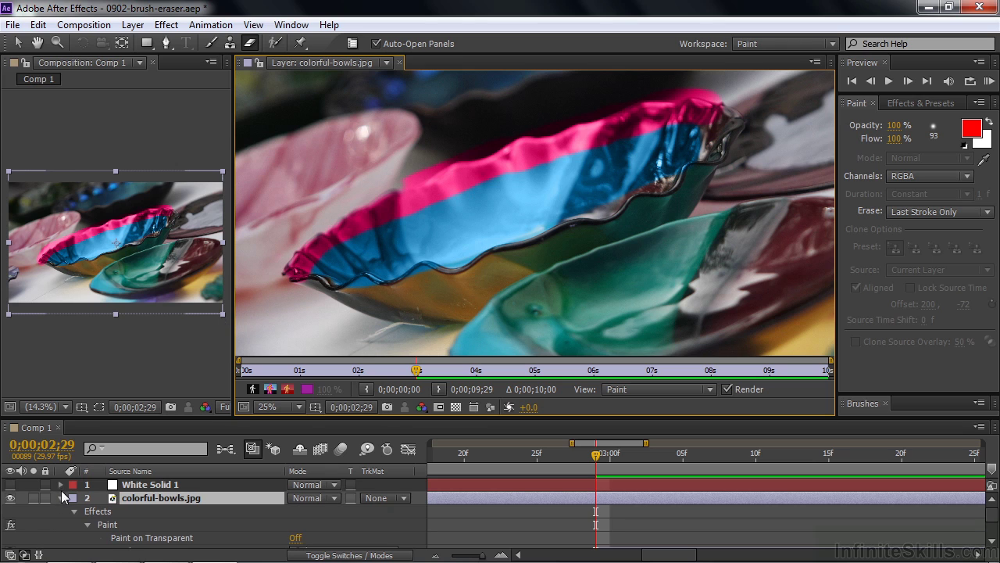
{"action": "left_click", "coordinate": [61, 498]}
{"action": "left_click", "coordinate": [10, 497]}
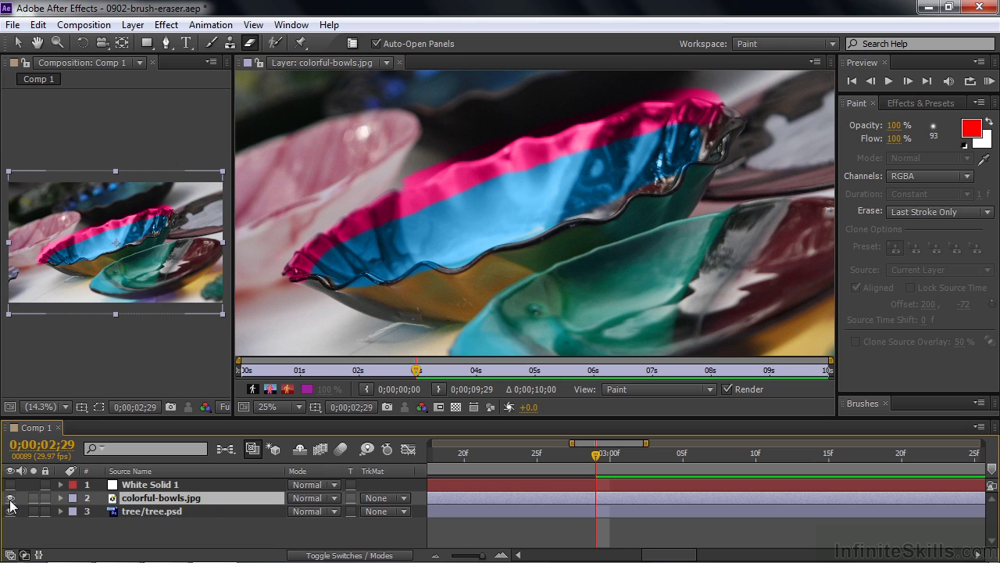
{"action": "double_click", "coordinate": [133, 513]}
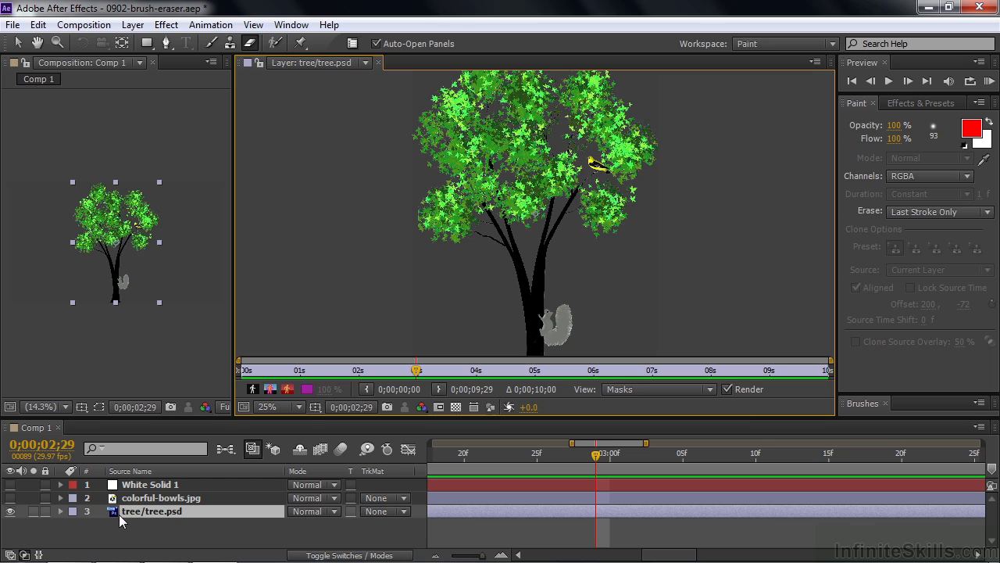
{"action": "left_click", "coordinate": [455, 406]}
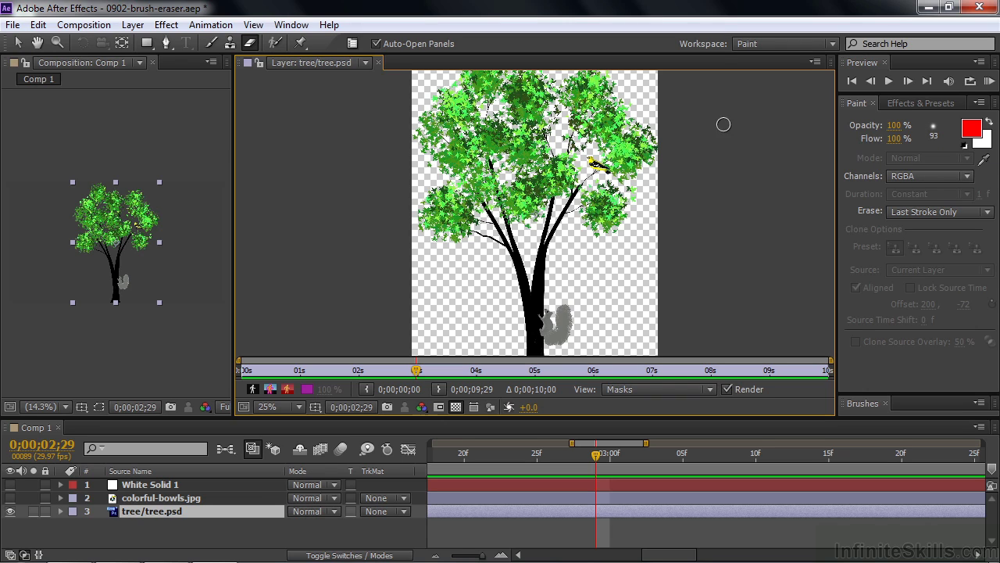
Step: Set the Brush color to golden yellow E6BB25, try painting over the tree's leaves in Normal mode, and undo the stroke
{"action": "left_click", "coordinate": [212, 41]}
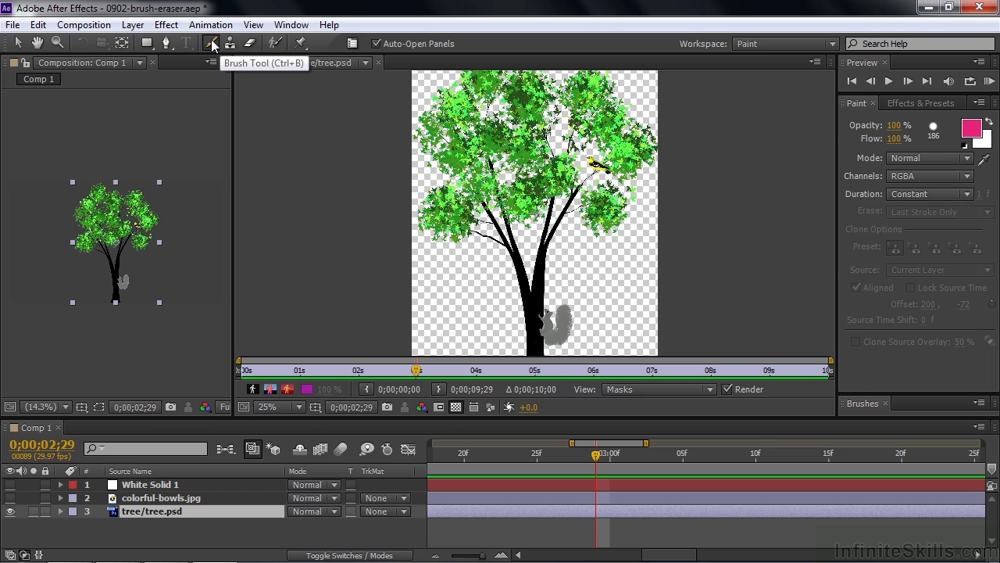
{"action": "left_click", "coordinate": [971, 128]}
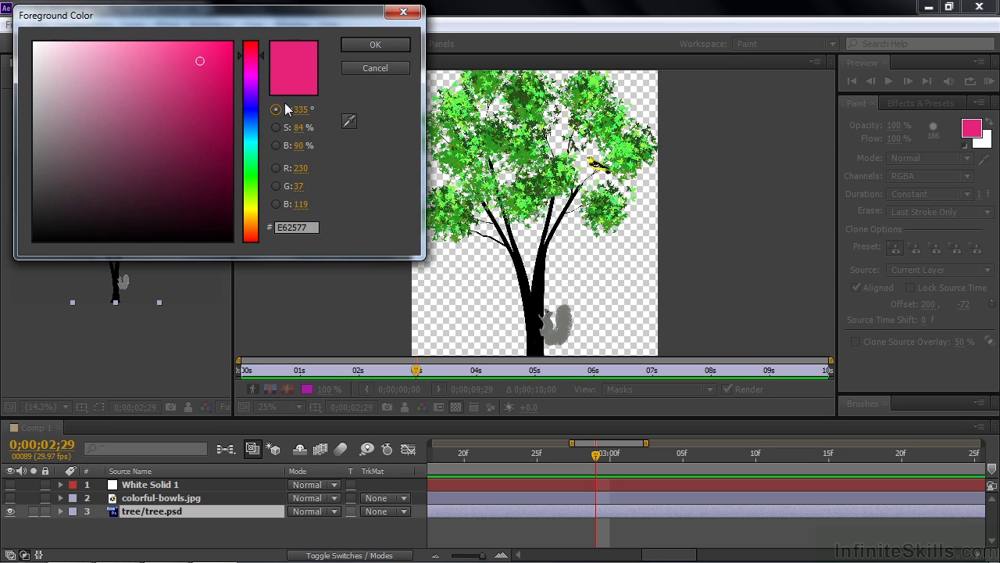
{"action": "left_click", "coordinate": [251, 216]}
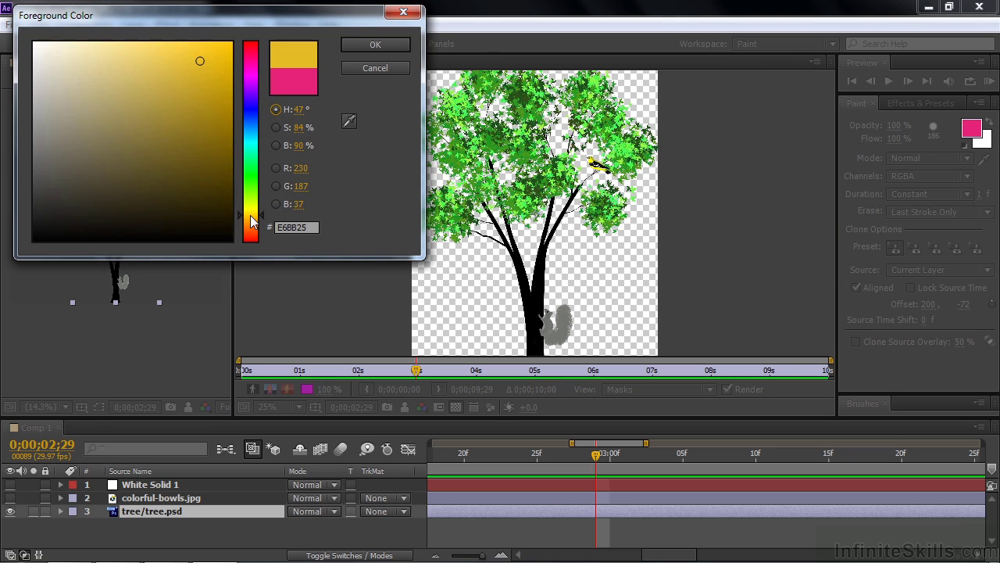
{"action": "left_click", "coordinate": [383, 44]}
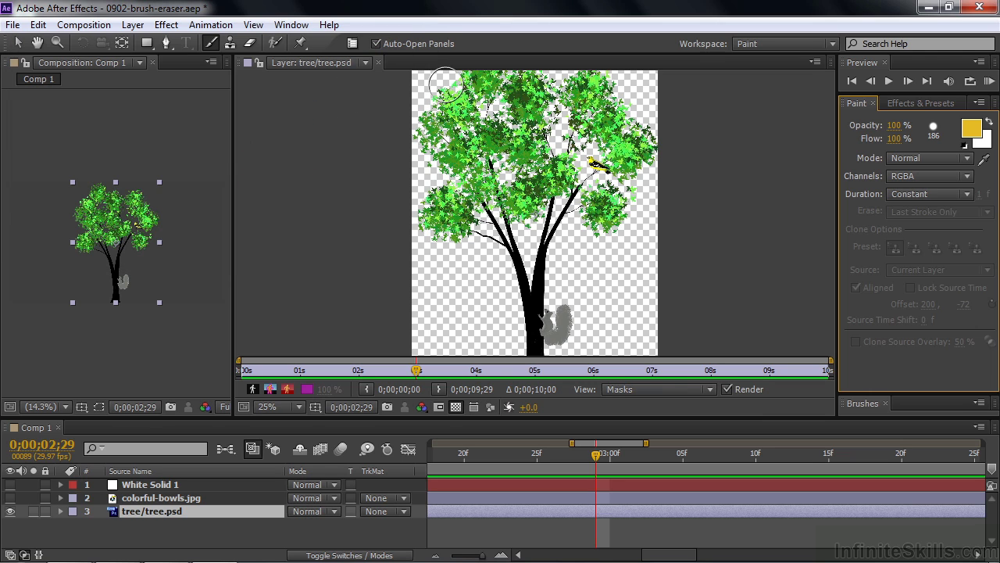
{"action": "mouse_move", "coordinate": [438, 118]}
{"action": "left_mouse_down"}
{"action": "mouse_move", "coordinate": [493, 88]}
{"action": "mouse_move", "coordinate": [420, 150]}
{"action": "mouse_move", "coordinate": [512, 104]}
{"action": "mouse_move", "coordinate": [440, 167]}
{"action": "mouse_move", "coordinate": [511, 136]}
{"action": "mouse_move", "coordinate": [450, 201]}
{"action": "mouse_move", "coordinate": [495, 168]}
{"action": "mouse_move", "coordinate": [452, 201]}
{"action": "mouse_move", "coordinate": [483, 203]}
{"action": "mouse_move", "coordinate": [549, 168]}
{"action": "left_mouse_up"}
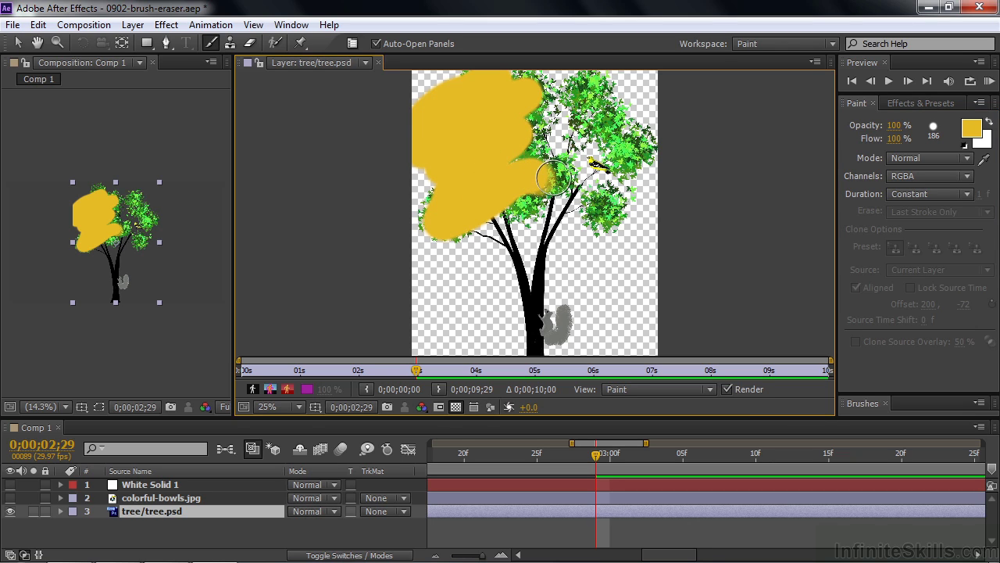
{"action": "key", "text": "ctrl+z"}
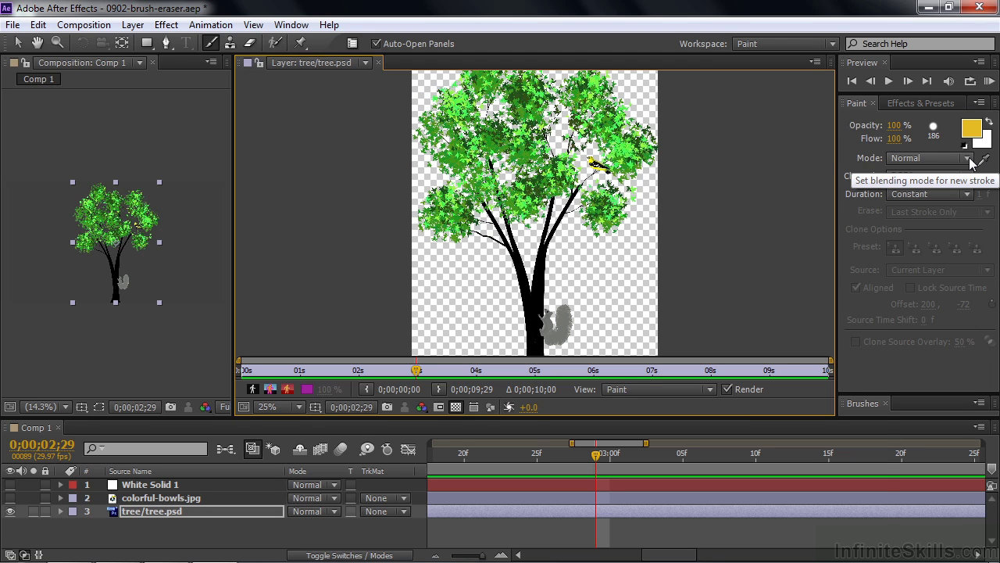
Step: Set the brush's blending mode to Color, try painting over the tree's leaves on all RGBA channels, and undo the stroke
{"action": "left_click", "coordinate": [970, 160]}
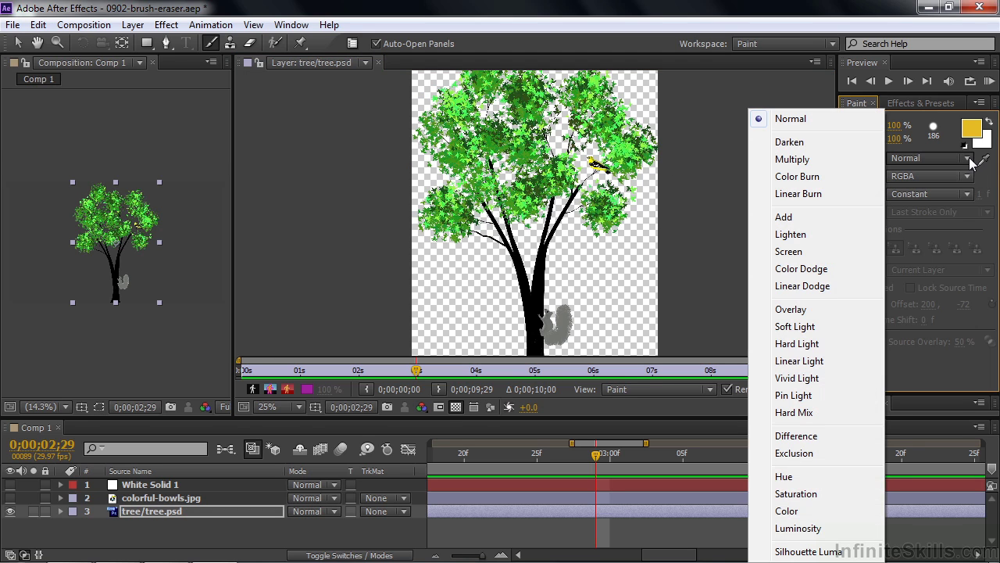
{"action": "left_click", "coordinate": [805, 512]}
{"action": "mouse_move", "coordinate": [440, 209]}
{"action": "left_mouse_down"}
{"action": "mouse_move", "coordinate": [473, 198]}
{"action": "mouse_move", "coordinate": [447, 227]}
{"action": "mouse_move", "coordinate": [472, 166]}
{"action": "mouse_move", "coordinate": [440, 176]}
{"action": "mouse_move", "coordinate": [459, 141]}
{"action": "mouse_move", "coordinate": [435, 126]}
{"action": "mouse_move", "coordinate": [469, 92]}
{"action": "mouse_move", "coordinate": [522, 158]}
{"action": "left_mouse_up"}
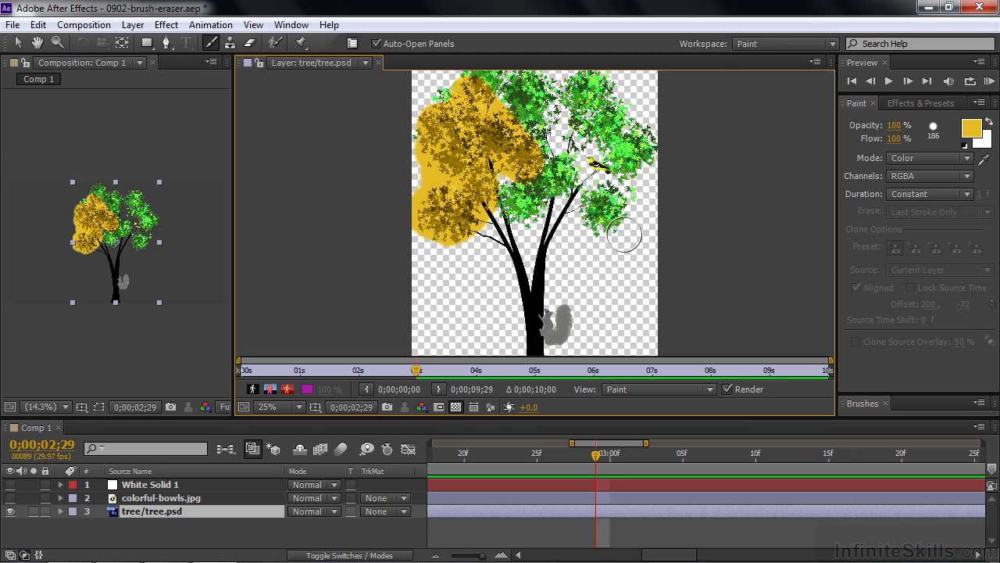
{"action": "key", "text": "ctrl+z"}
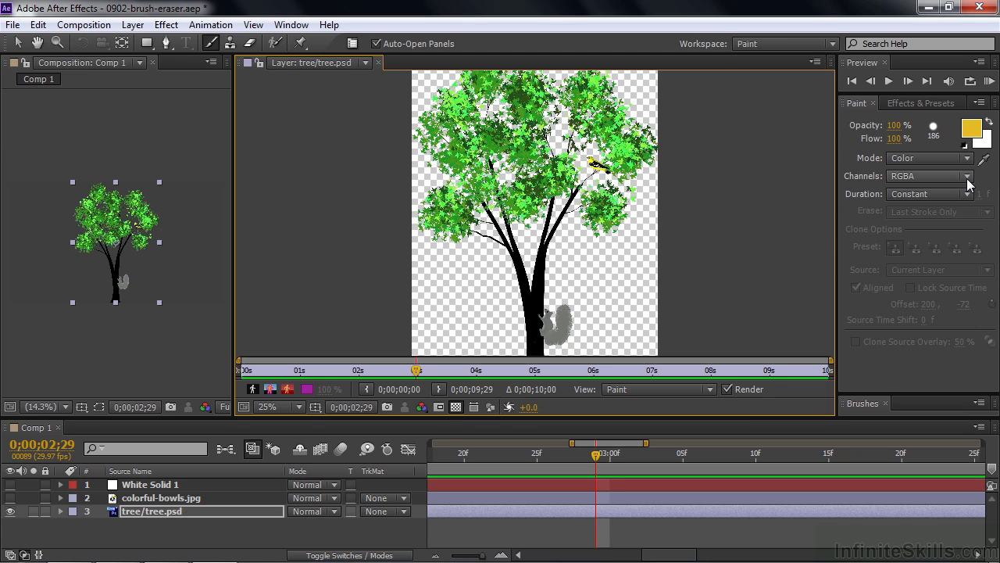
Step: Limit the brush to the RGB channels and paint golden yellow over most of the tree's leaves
{"action": "left_click", "coordinate": [968, 181]}
{"action": "left_click", "coordinate": [928, 214]}
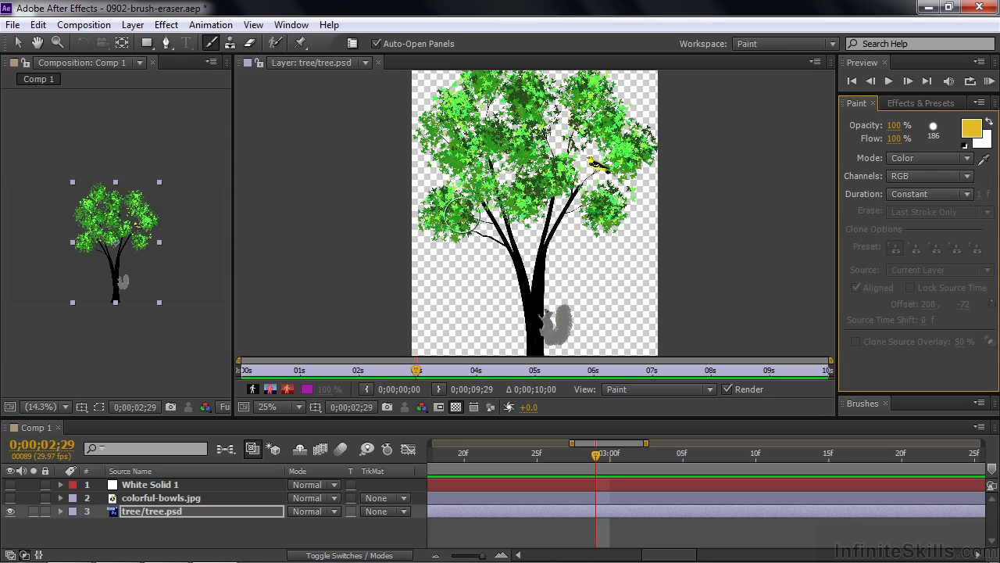
{"action": "mouse_move", "coordinate": [437, 205]}
{"action": "left_mouse_down"}
{"action": "mouse_move", "coordinate": [460, 225]}
{"action": "mouse_move", "coordinate": [464, 190]}
{"action": "mouse_move", "coordinate": [479, 185]}
{"action": "mouse_move", "coordinate": [435, 133]}
{"action": "mouse_move", "coordinate": [439, 104]}
{"action": "mouse_move", "coordinate": [412, 131]}
{"action": "mouse_move", "coordinate": [453, 116]}
{"action": "mouse_move", "coordinate": [476, 66]}
{"action": "mouse_move", "coordinate": [464, 102]}
{"action": "mouse_move", "coordinate": [482, 84]}
{"action": "mouse_move", "coordinate": [524, 92]}
{"action": "mouse_move", "coordinate": [536, 107]}
{"action": "mouse_move", "coordinate": [509, 126]}
{"action": "mouse_move", "coordinate": [510, 157]}
{"action": "mouse_move", "coordinate": [526, 153]}
{"action": "mouse_move", "coordinate": [529, 204]}
{"action": "mouse_move", "coordinate": [500, 201]}
{"action": "mouse_move", "coordinate": [610, 214]}
{"action": "mouse_move", "coordinate": [549, 178]}
{"action": "mouse_move", "coordinate": [579, 87]}
{"action": "mouse_move", "coordinate": [526, 82]}
{"action": "mouse_move", "coordinate": [559, 84]}
{"action": "mouse_move", "coordinate": [609, 116]}
{"action": "mouse_move", "coordinate": [660, 161]}
{"action": "left_mouse_up"}
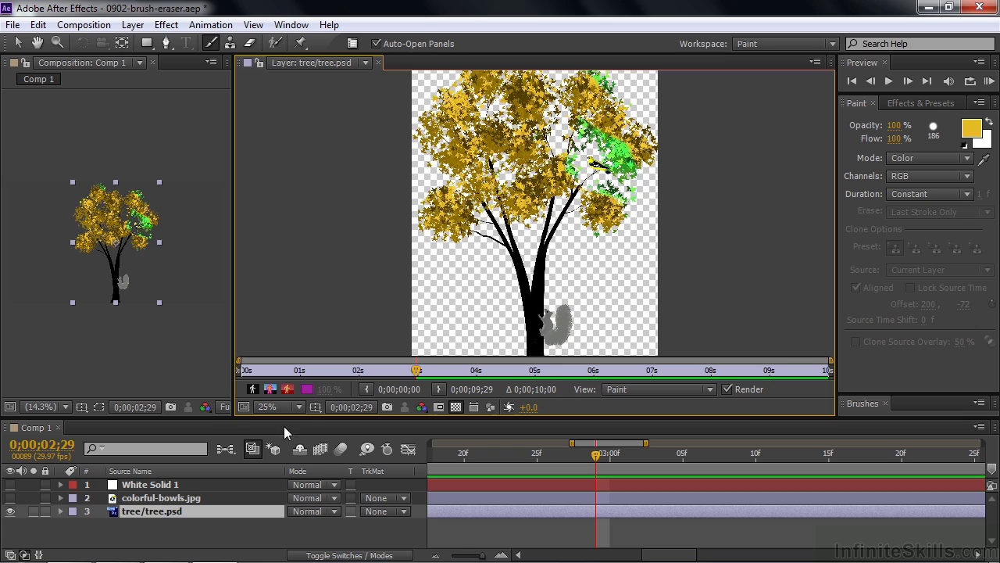
Step: Expand the stroke options of the tree layer's brush stroke and shift its tint on the leaves to a purer yellow
{"action": "left_click", "coordinate": [61, 511]}
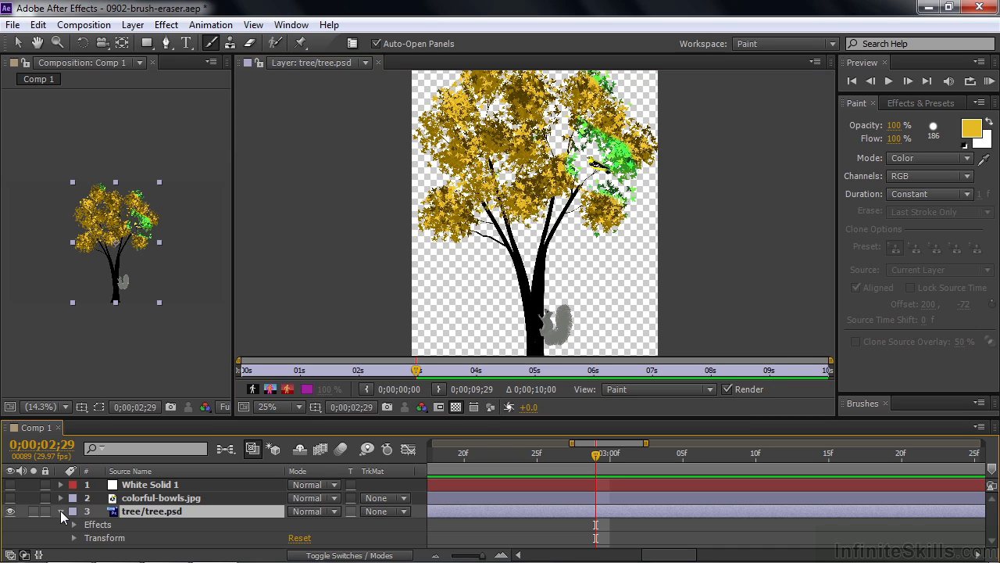
{"action": "left_click", "coordinate": [75, 524]}
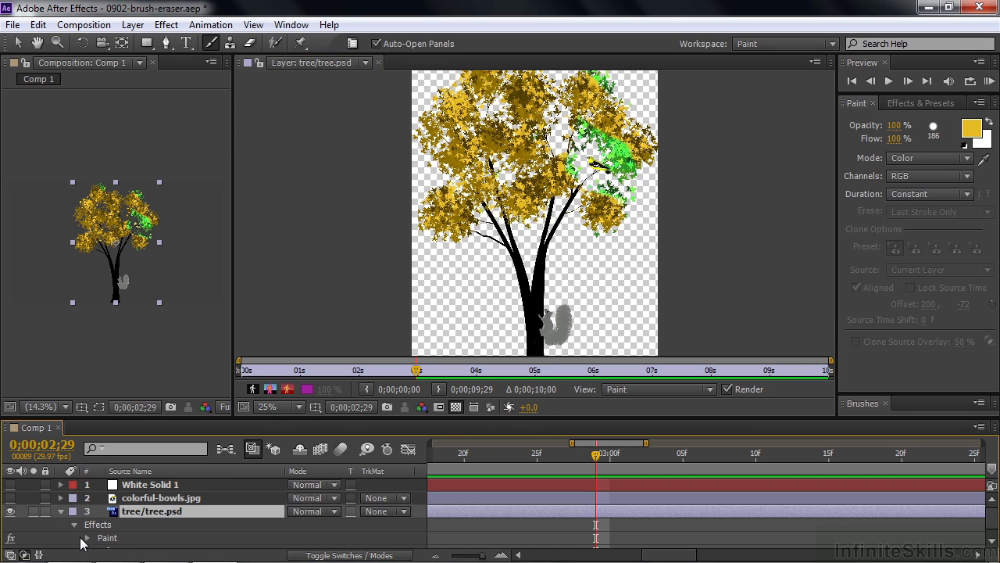
{"action": "left_click", "coordinate": [87, 538]}
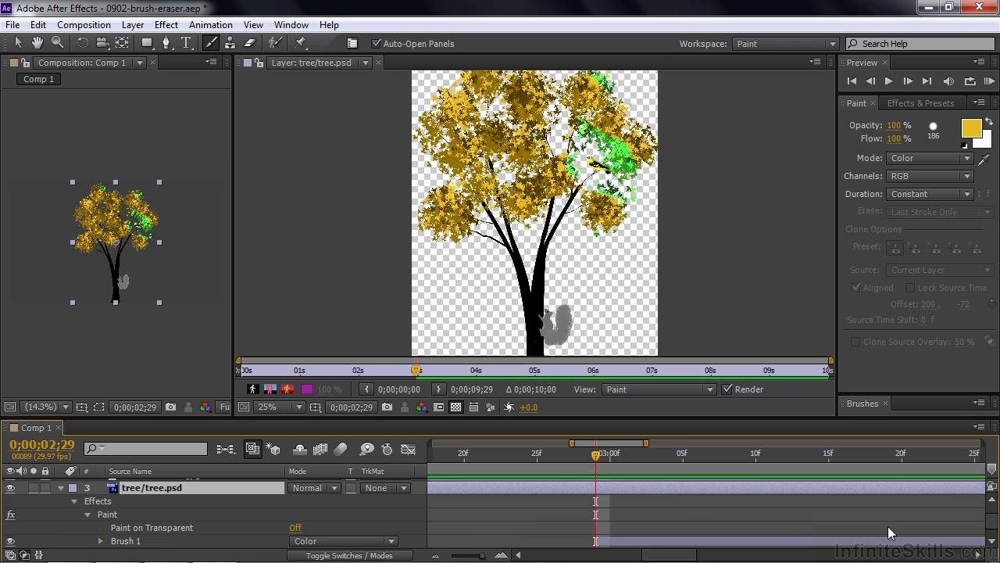
{"action": "left_click", "coordinate": [101, 541]}
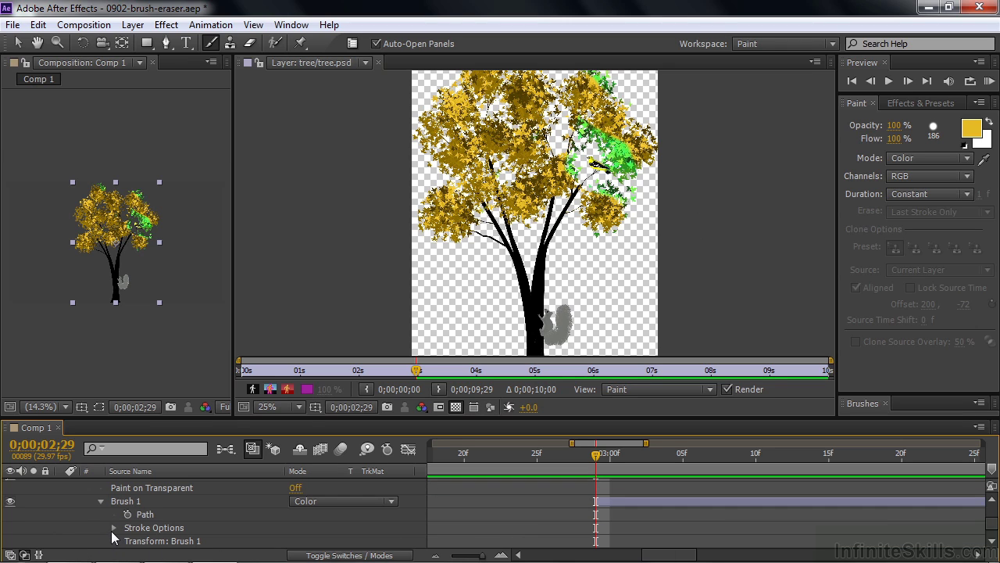
{"action": "left_click", "coordinate": [115, 529]}
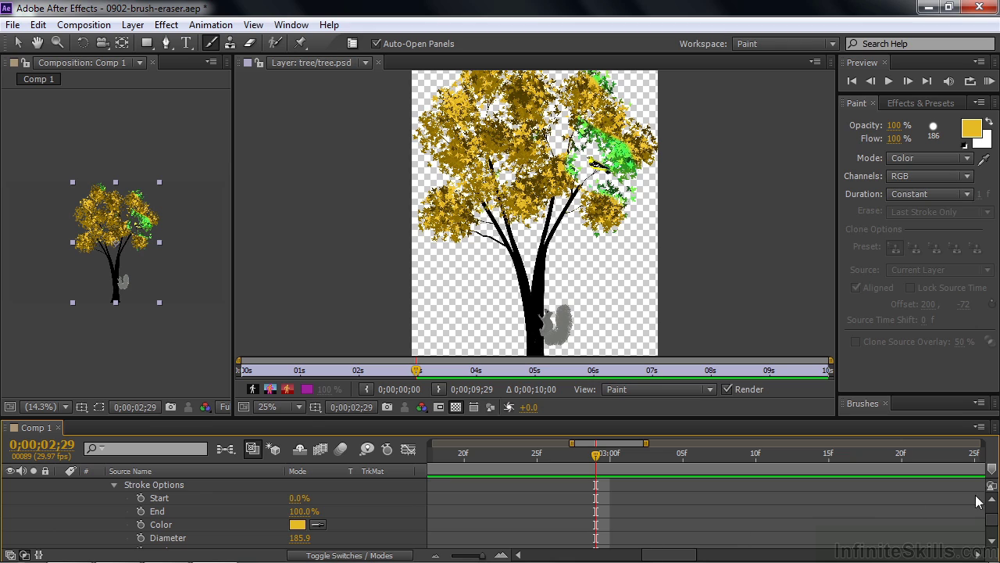
{"action": "scroll", "coordinate": [993, 527], "scroll_direction": "down", "scroll_amount": 3}
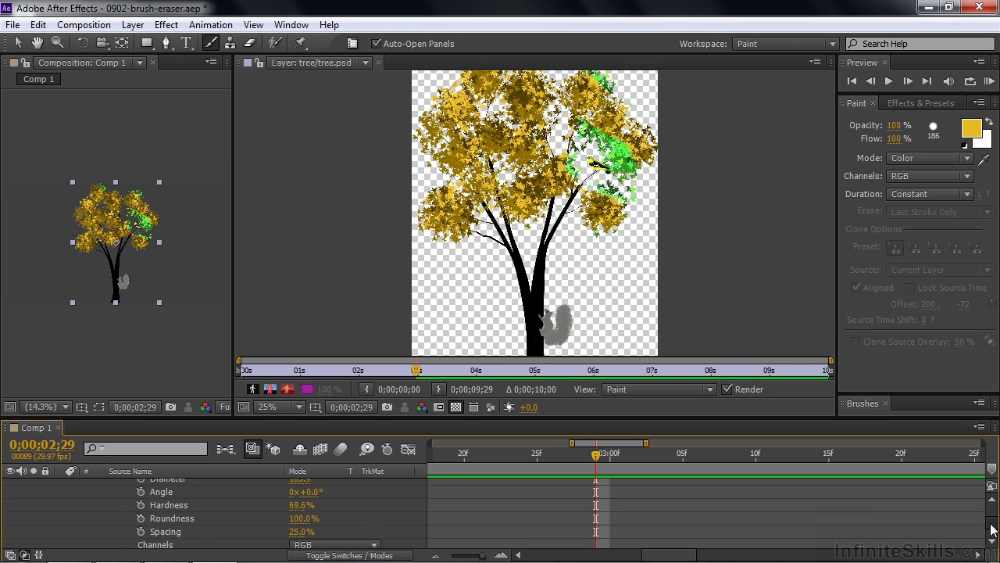
{"action": "scroll", "coordinate": [992, 530], "scroll_direction": "down", "scroll_amount": 2}
{"action": "mouse_move", "coordinate": [299, 524]}
{"action": "left_mouse_down"}
{"action": "mouse_move", "coordinate": [290, 524]}
{"action": "mouse_move", "coordinate": [303, 524]}
{"action": "left_mouse_up"}
{"action": "scroll", "coordinate": [992, 530], "scroll_direction": "up", "scroll_amount": 6}
{"action": "scroll", "coordinate": [993, 530], "scroll_direction": "down", "scroll_amount": 2}
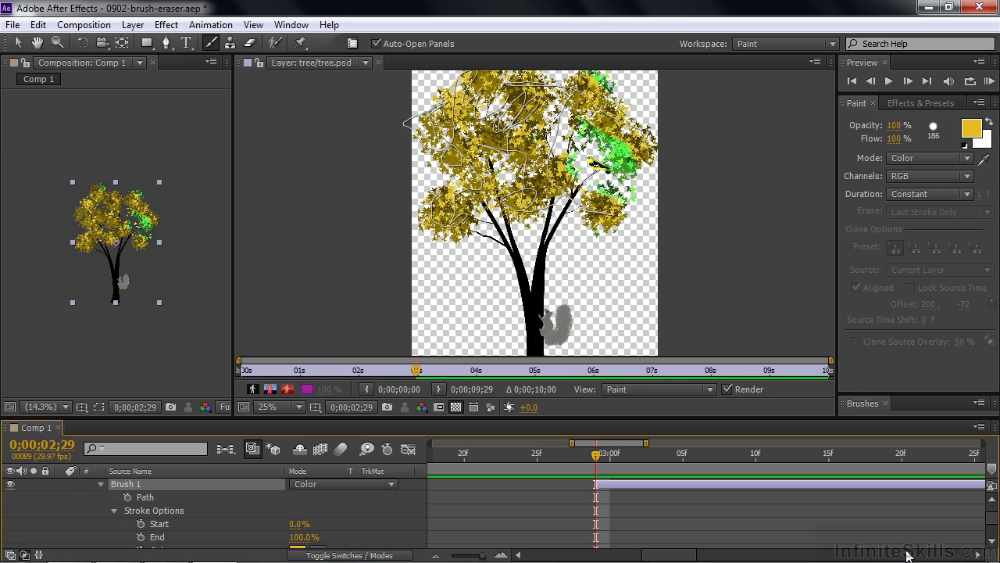
{"action": "scroll", "coordinate": [986, 539], "scroll_direction": "down", "scroll_amount": 2}
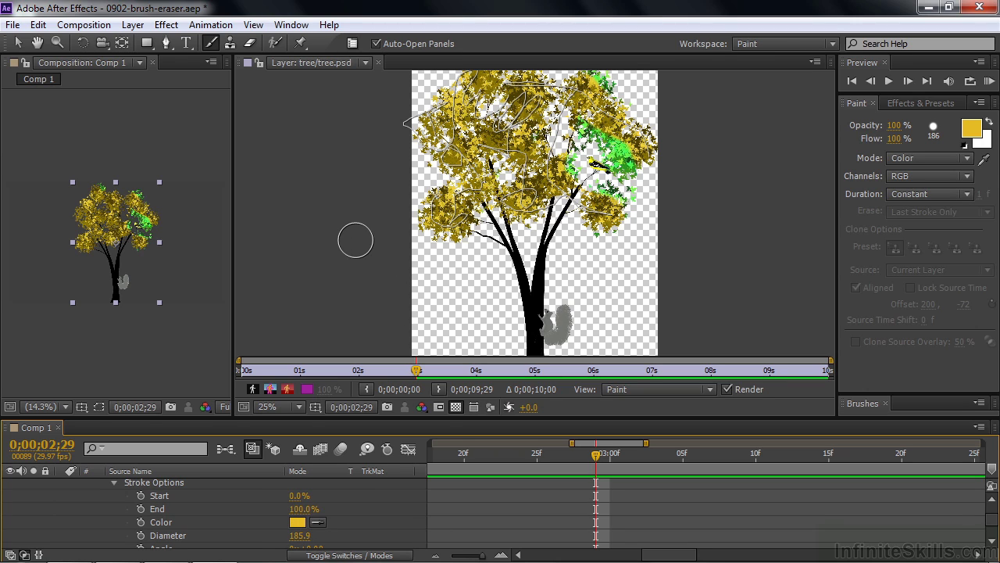
Step: Change the brush color to dark brown and paint over the squirrel beside the trunk with the leaf stroke still selected
{"action": "scroll", "coordinate": [739, 258], "scroll_direction": "down", "scroll_amount": 1}
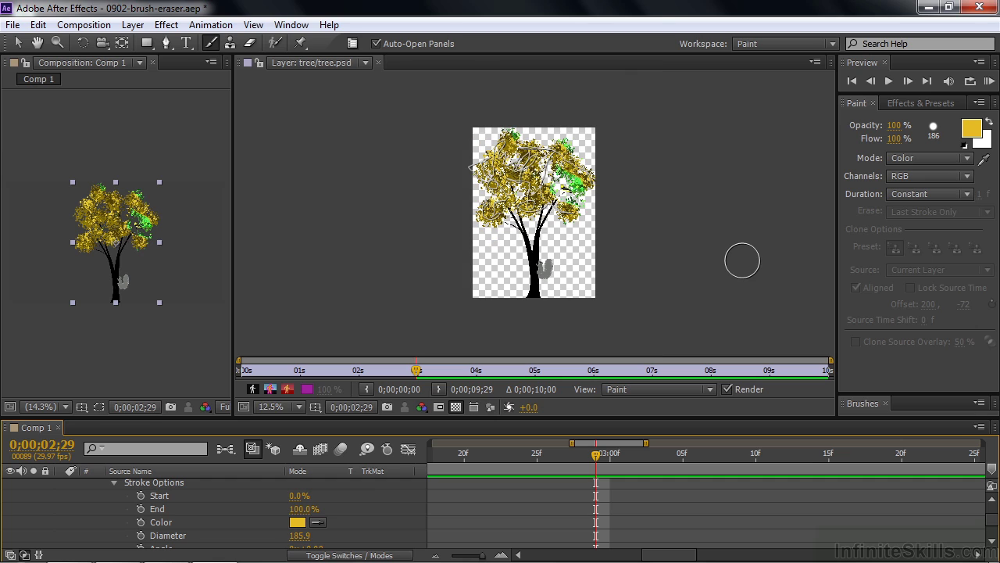
{"action": "scroll", "coordinate": [594, 295], "scroll_direction": "up", "scroll_amount": 1}
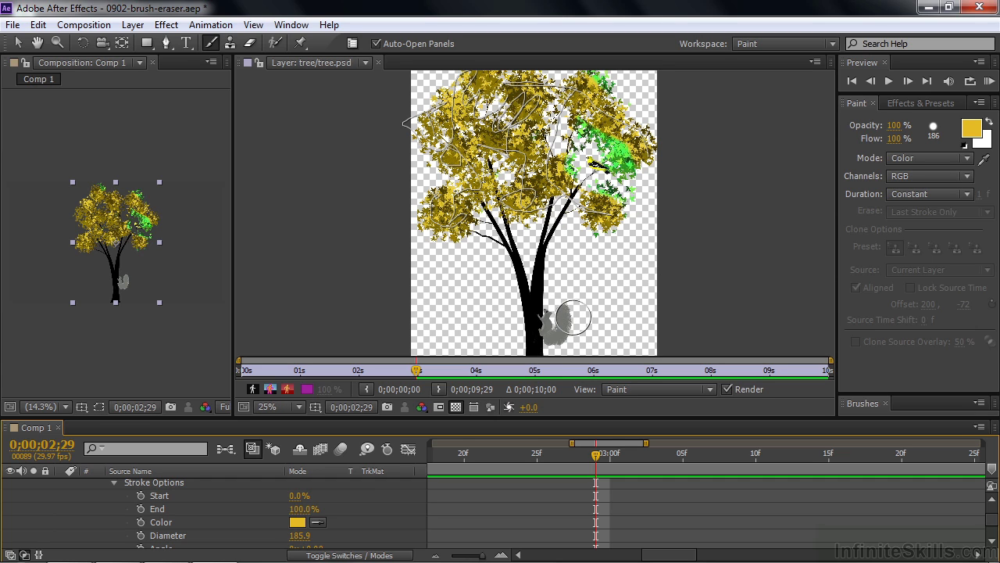
{"action": "left_click", "coordinate": [971, 129]}
{"action": "mouse_move", "coordinate": [215, 100]}
{"action": "left_mouse_down"}
{"action": "mouse_move", "coordinate": [199, 143]}
{"action": "mouse_move", "coordinate": [203, 178]}
{"action": "left_mouse_up"}
{"action": "left_click", "coordinate": [375, 44]}
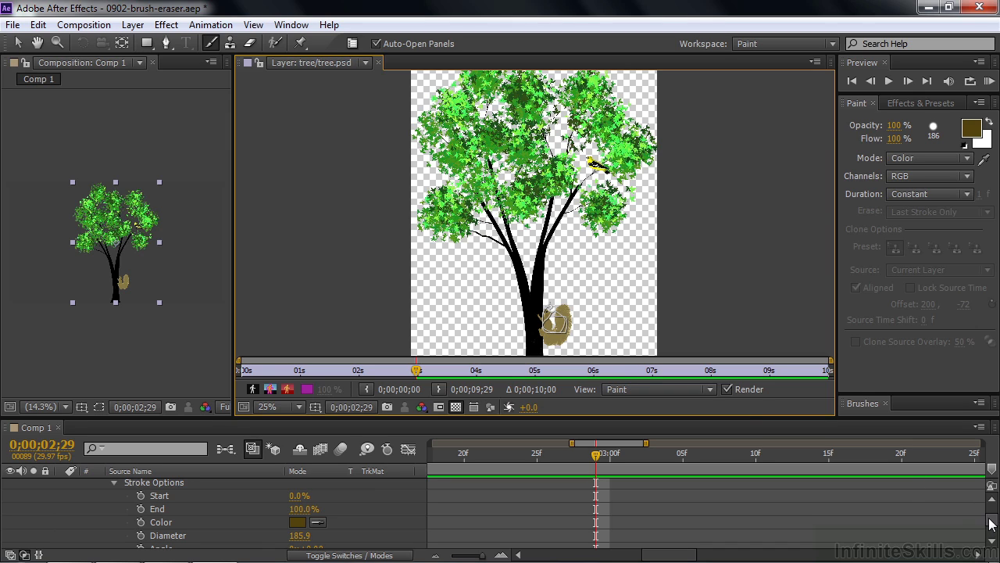
{"action": "scroll", "coordinate": [991, 523], "scroll_direction": "up", "scroll_amount": 3}
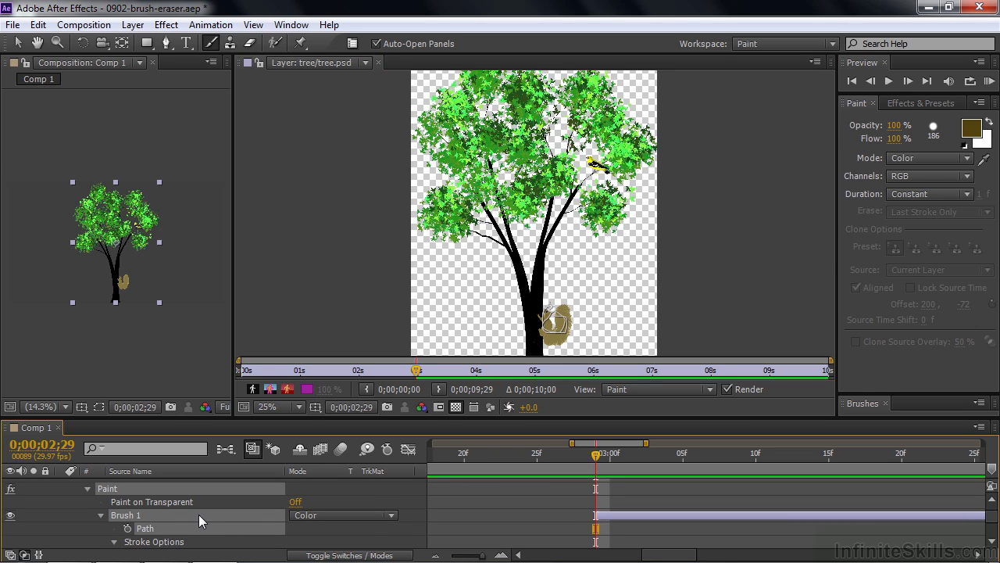